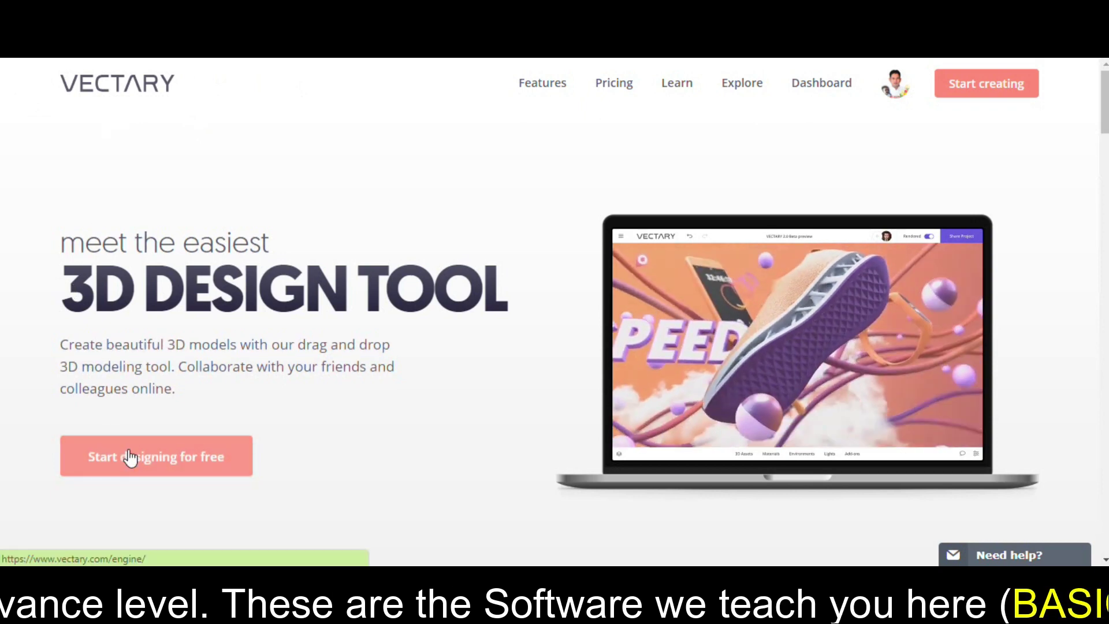
Step: Launch Vectary's online 3D editor on a blank project from the homepage
{"action": "left_click", "coordinate": [130, 458]}
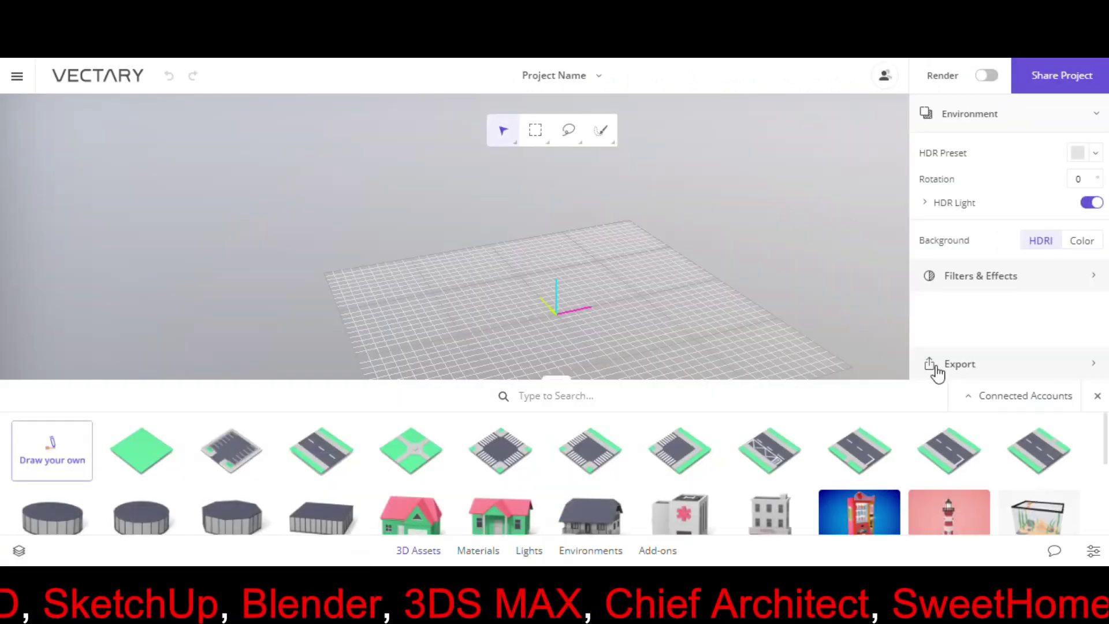
Step: Hide the bottom 3D asset library and orbit the view around the empty grid
{"action": "left_click", "coordinate": [1095, 396]}
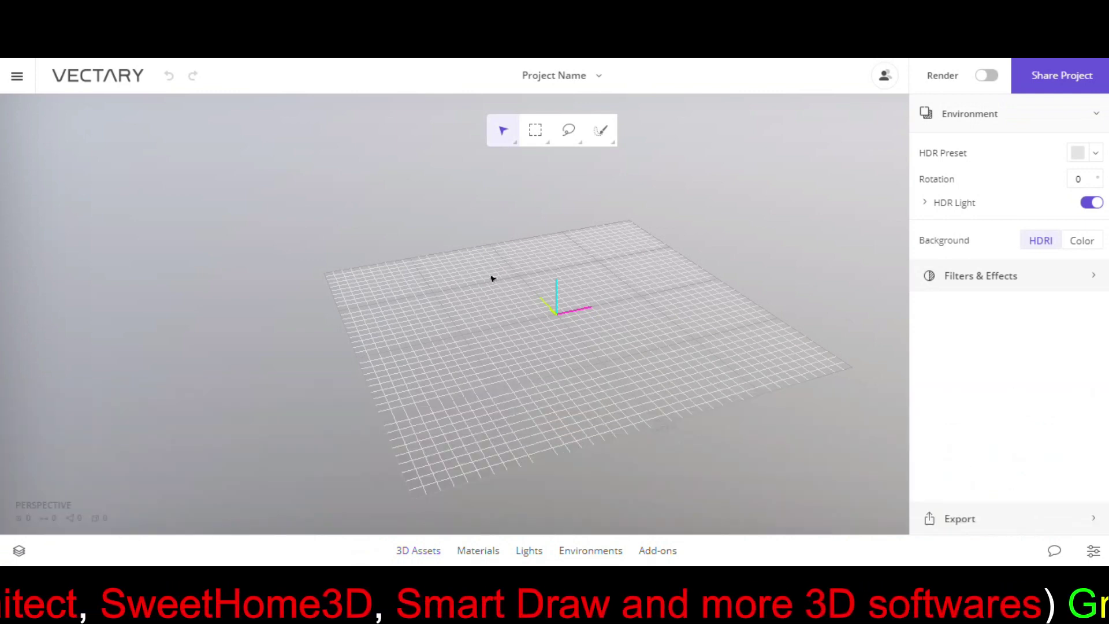
{"action": "mouse_move", "coordinate": [491, 279]}
{"action": "left_mouse_down"}
{"action": "mouse_move", "coordinate": [297, 220]}
{"action": "mouse_move", "coordinate": [631, 289]}
{"action": "mouse_move", "coordinate": [572, 339]}
{"action": "mouse_move", "coordinate": [534, 299]}
{"action": "mouse_move", "coordinate": [509, 338]}
{"action": "mouse_move", "coordinate": [364, 304]}
{"action": "mouse_move", "coordinate": [324, 274]}
{"action": "mouse_move", "coordinate": [633, 314]}
{"action": "mouse_move", "coordinate": [713, 309]}
{"action": "mouse_move", "coordinate": [728, 289]}
{"action": "mouse_move", "coordinate": [508, 354]}
{"action": "mouse_move", "coordinate": [414, 317]}
{"action": "mouse_move", "coordinate": [413, 268]}
{"action": "mouse_move", "coordinate": [523, 282]}
{"action": "mouse_move", "coordinate": [582, 307]}
{"action": "mouse_move", "coordinate": [564, 319]}
{"action": "mouse_move", "coordinate": [572, 305]}
{"action": "left_mouse_up"}
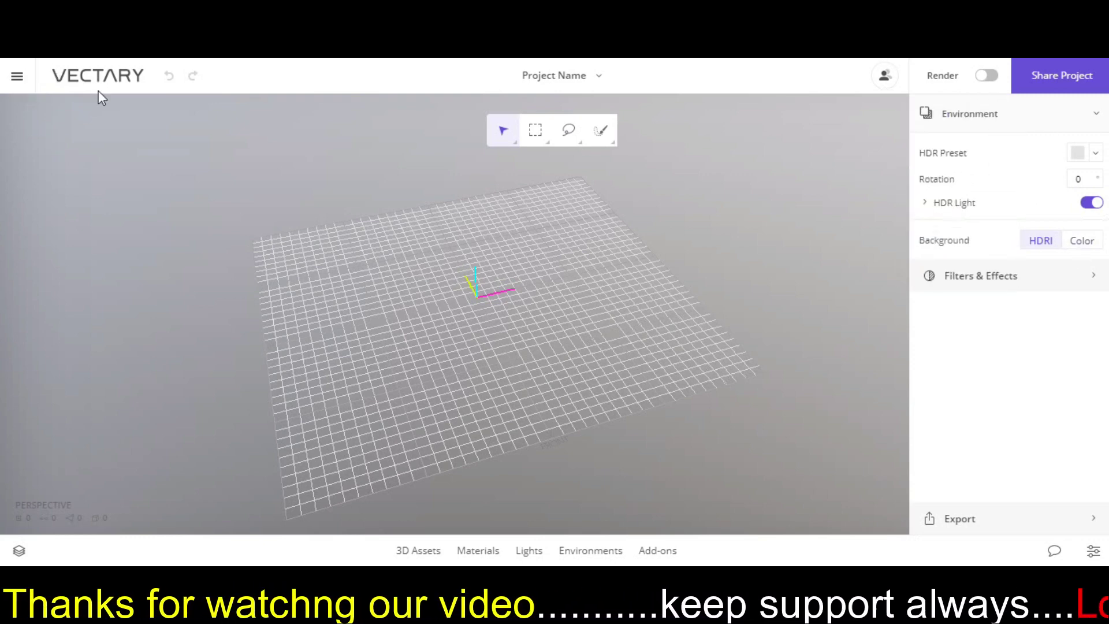
Step: Show the scene object list, glance at the project menu, and zoom toward the grid
{"action": "left_click", "coordinate": [19, 552]}
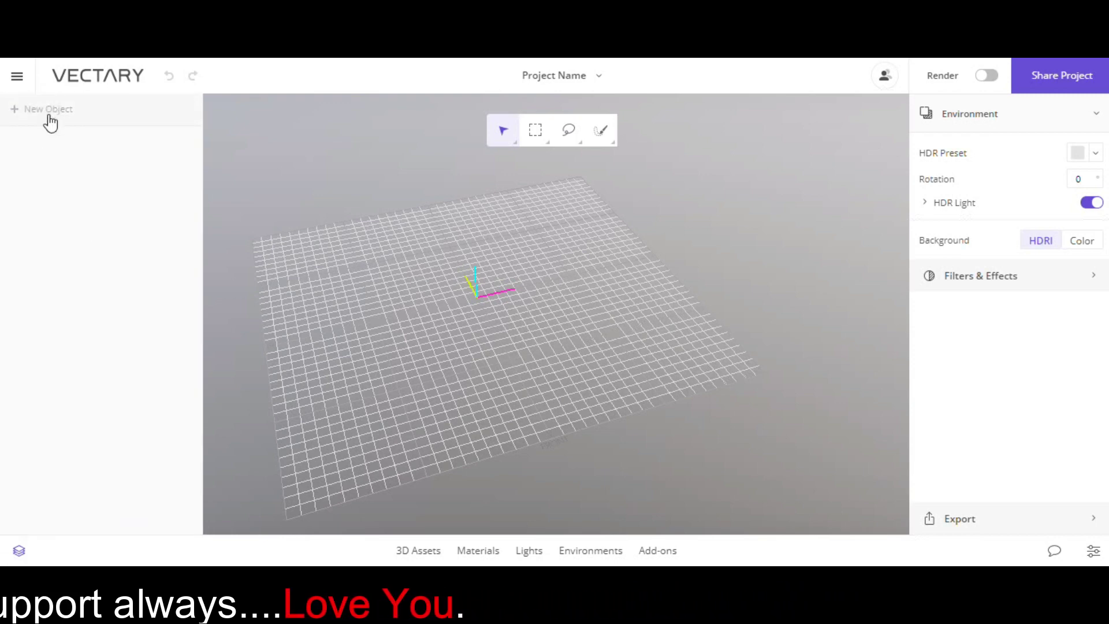
{"action": "left_click", "coordinate": [17, 78]}
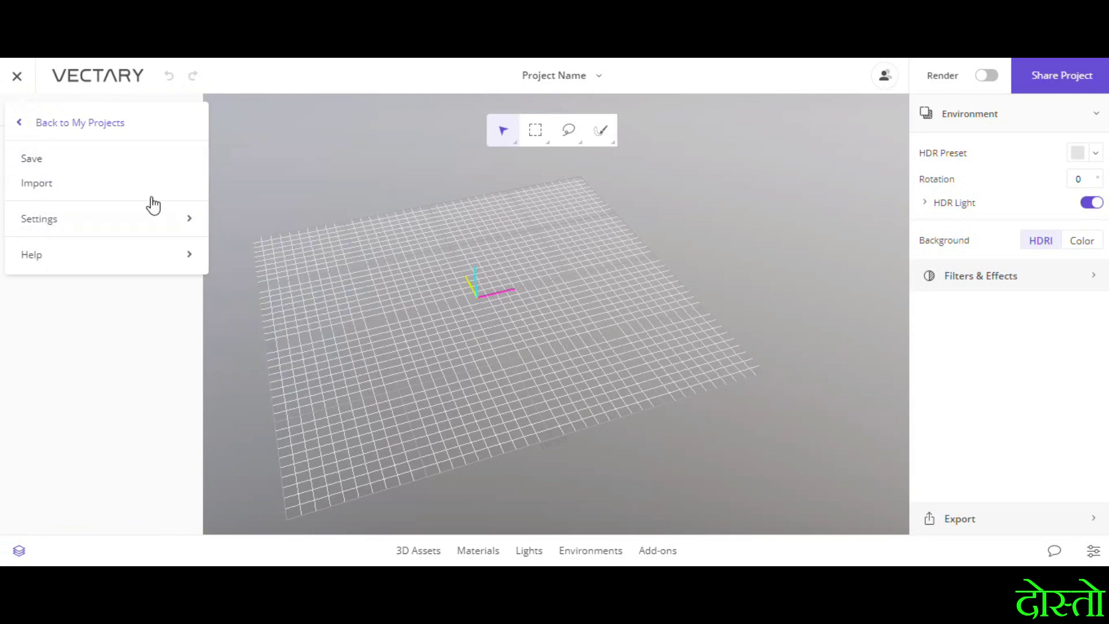
{"action": "left_click", "coordinate": [313, 89]}
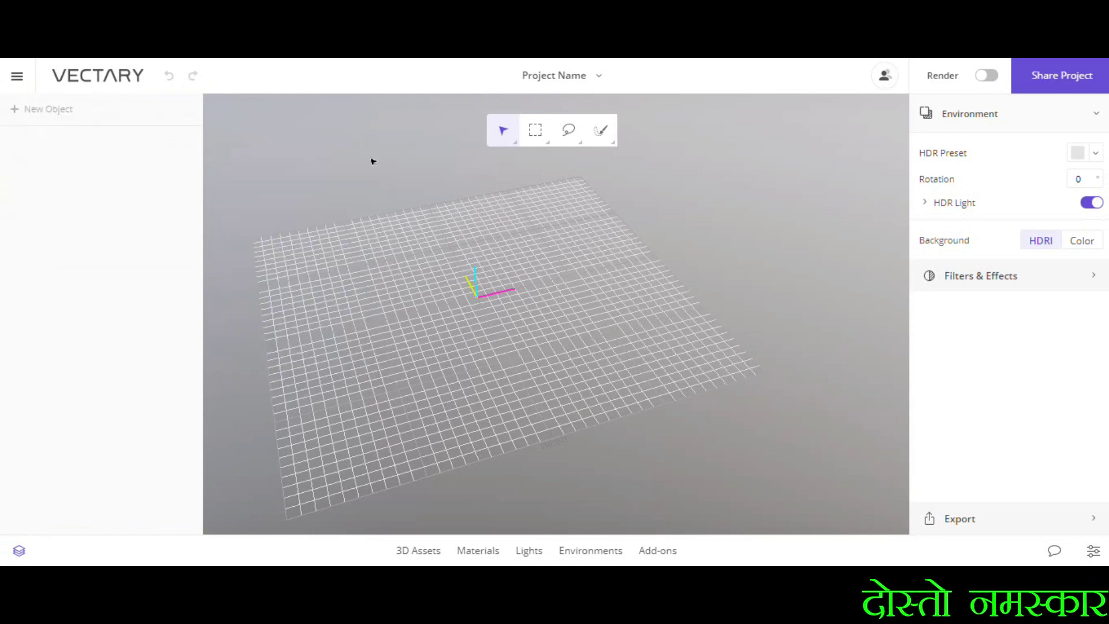
{"action": "mouse_move", "coordinate": [535, 342]}
{"action": "left_mouse_down"}
{"action": "mouse_move", "coordinate": [624, 325]}
{"action": "mouse_move", "coordinate": [656, 297]}
{"action": "mouse_move", "coordinate": [544, 362]}
{"action": "mouse_move", "coordinate": [448, 369]}
{"action": "mouse_move", "coordinate": [449, 328]}
{"action": "mouse_move", "coordinate": [443, 347]}
{"action": "mouse_move", "coordinate": [448, 329]}
{"action": "mouse_move", "coordinate": [545, 297]}
{"action": "mouse_move", "coordinate": [572, 317]}
{"action": "left_mouse_up"}
{"action": "scroll", "coordinate": [524, 329], "scroll_direction": "up", "scroll_amount": 3}
{"action": "scroll", "coordinate": [522, 322], "scroll_direction": "up", "scroll_amount": 1}
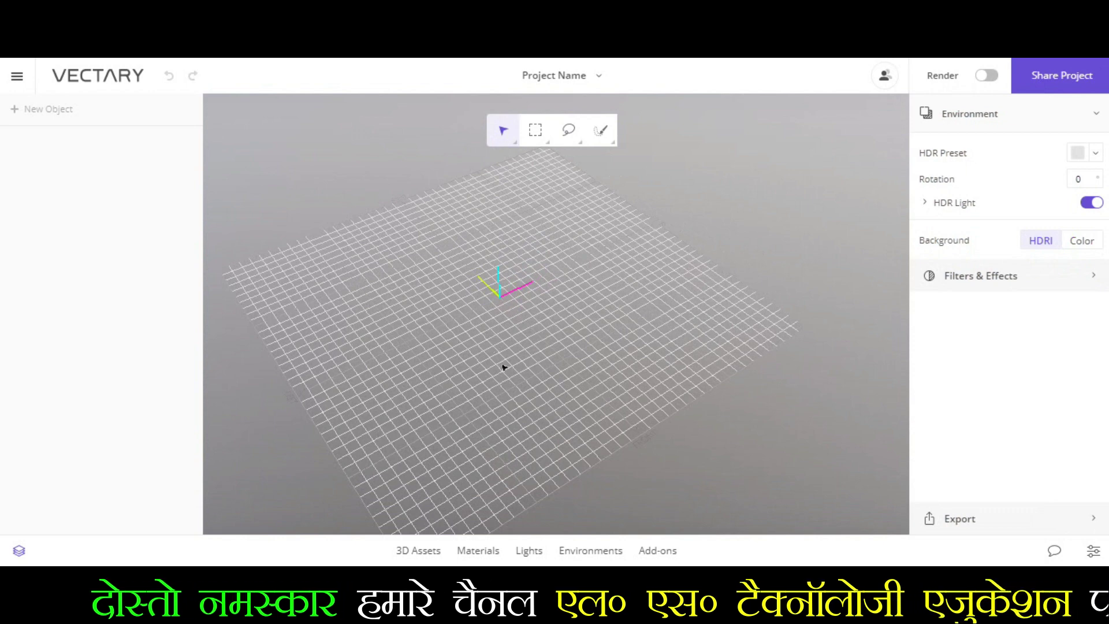
Step: Create a new object and draw a 12-sided cylinder standing at the grid origin
{"action": "left_click", "coordinate": [49, 110]}
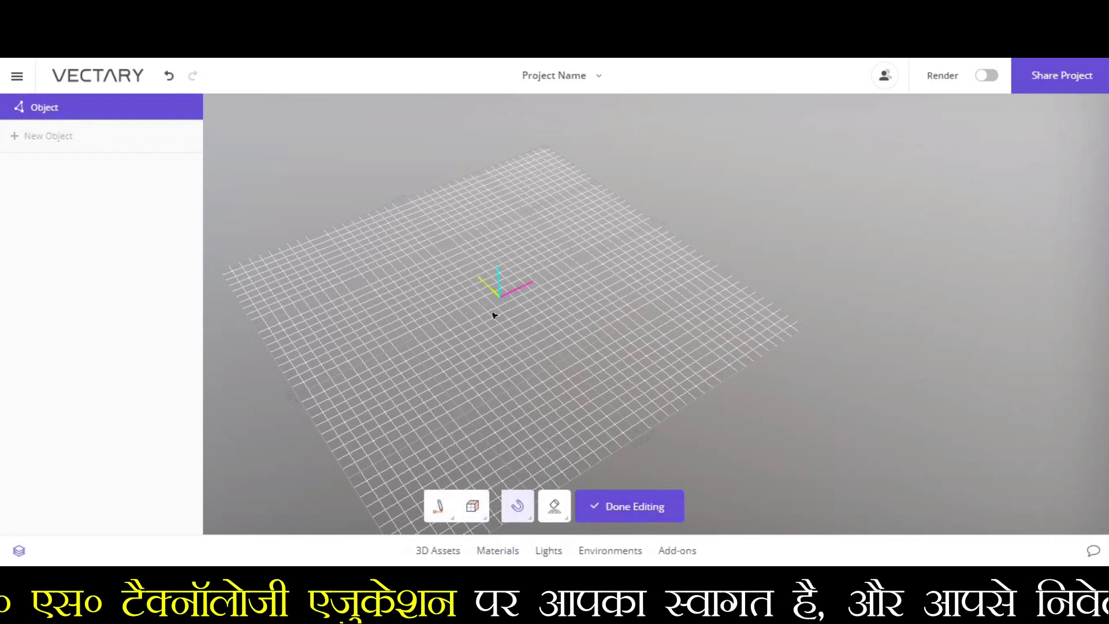
{"action": "mouse_move", "coordinate": [472, 506]}
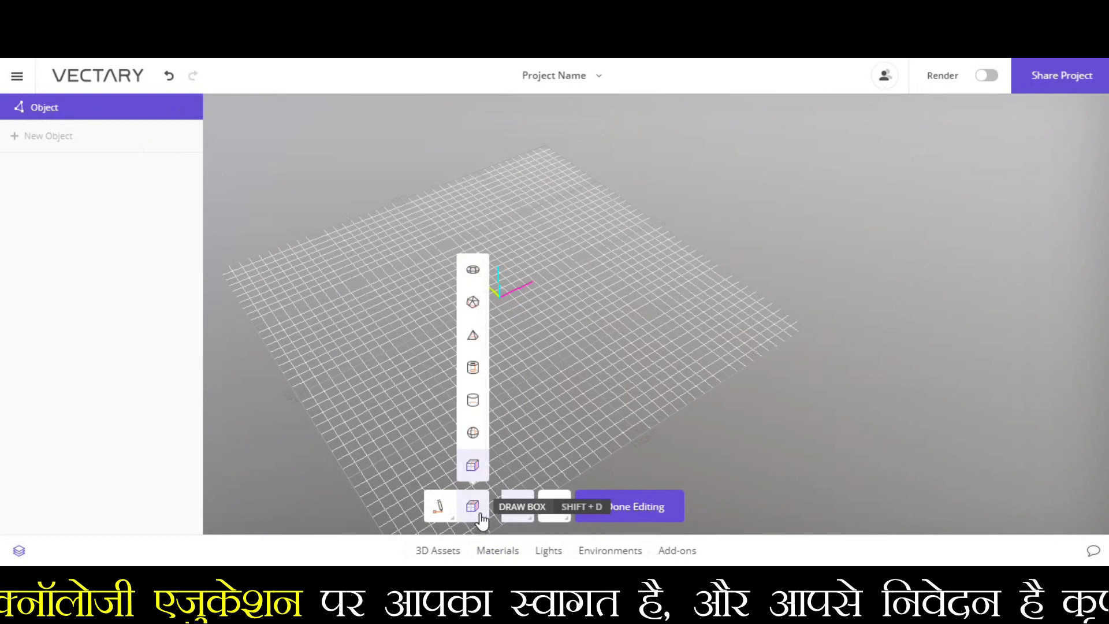
{"action": "left_click", "coordinate": [473, 404]}
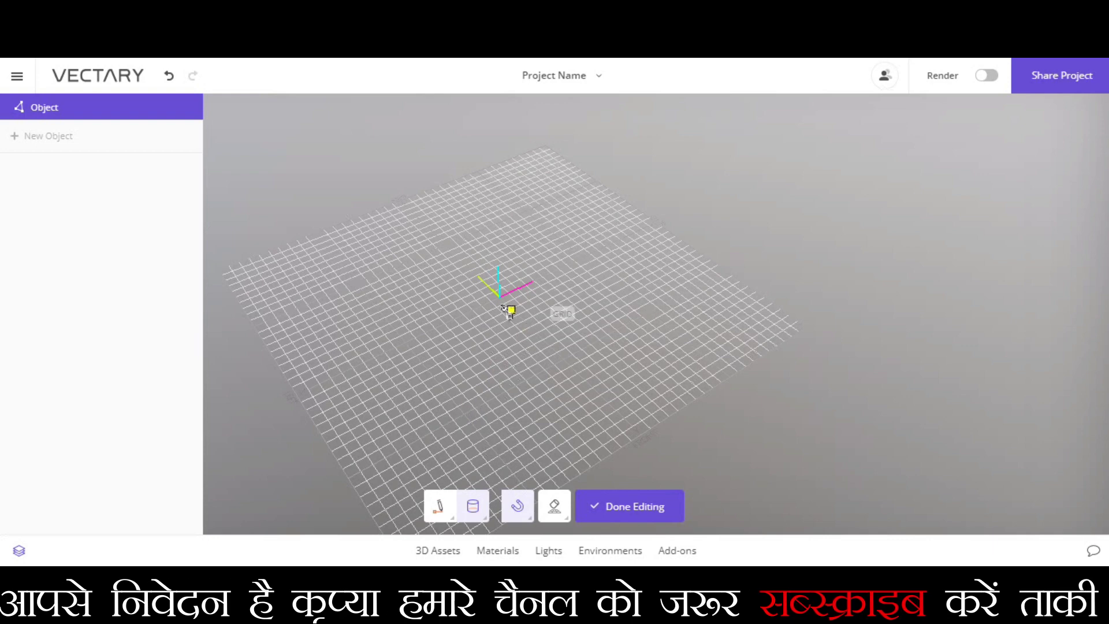
{"action": "scroll", "coordinate": [505, 318], "scroll_direction": "up", "scroll_amount": 2}
{"action": "scroll", "coordinate": [511, 321], "scroll_direction": "up", "scroll_amount": 2}
{"action": "scroll", "coordinate": [502, 306], "scroll_direction": "up", "scroll_amount": 2}
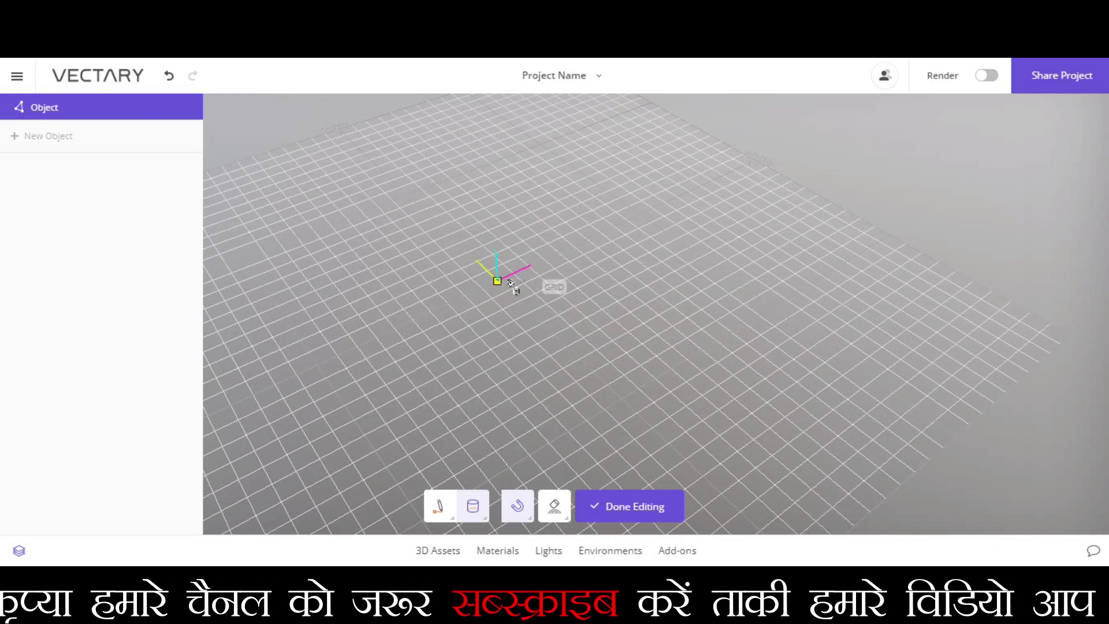
{"action": "left_click_drag", "start_coordinate": [510, 283], "coordinate": [555, 298]}
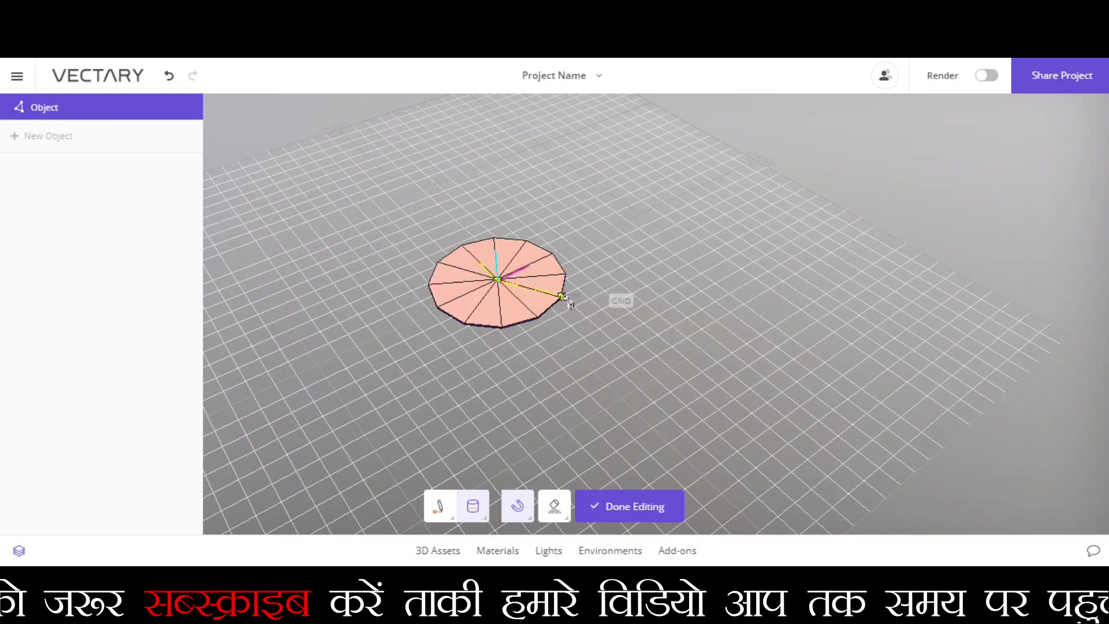
{"action": "left_click_drag", "start_coordinate": [563, 296], "coordinate": [577, 305]}
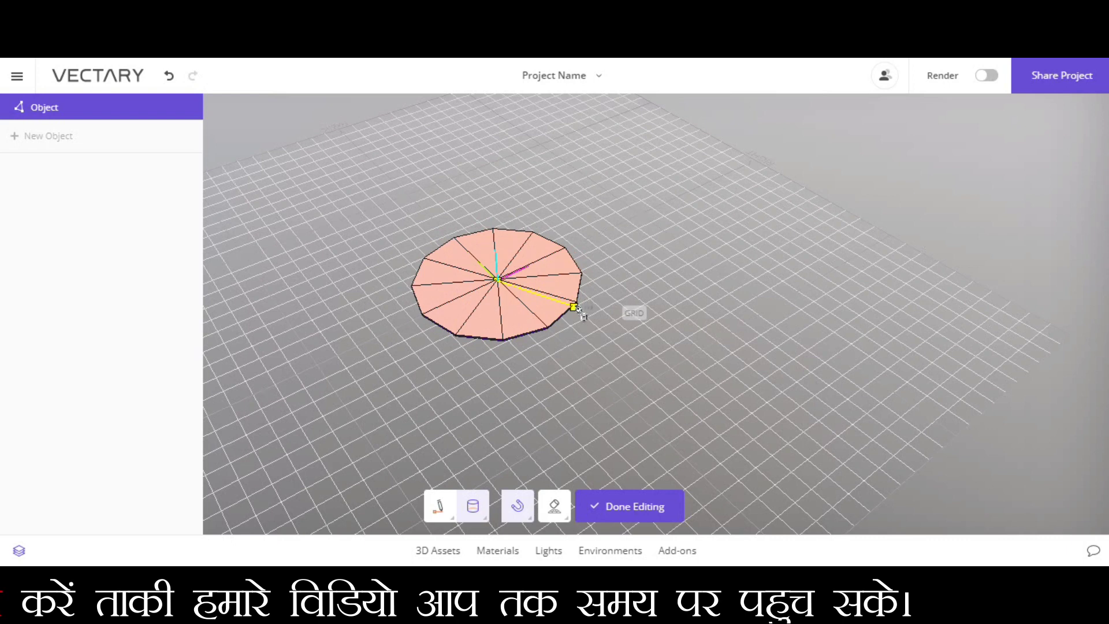
{"action": "left_click", "coordinate": [579, 312]}
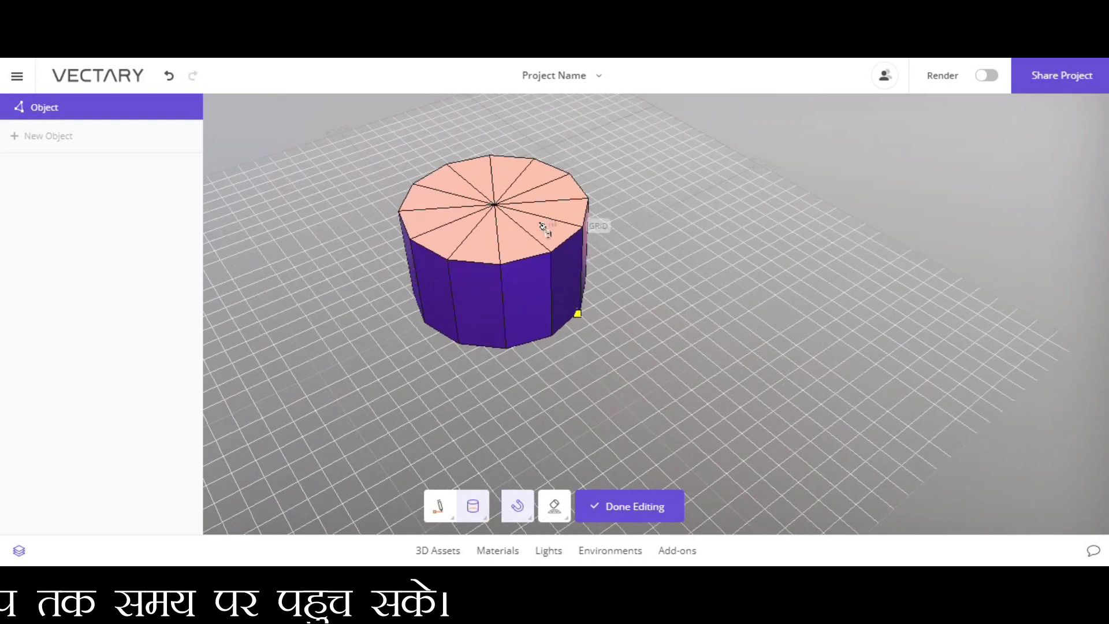
Step: Make the cylinder taller and slightly narrower with the Height and Radius dials
{"action": "left_click", "coordinate": [545, 268]}
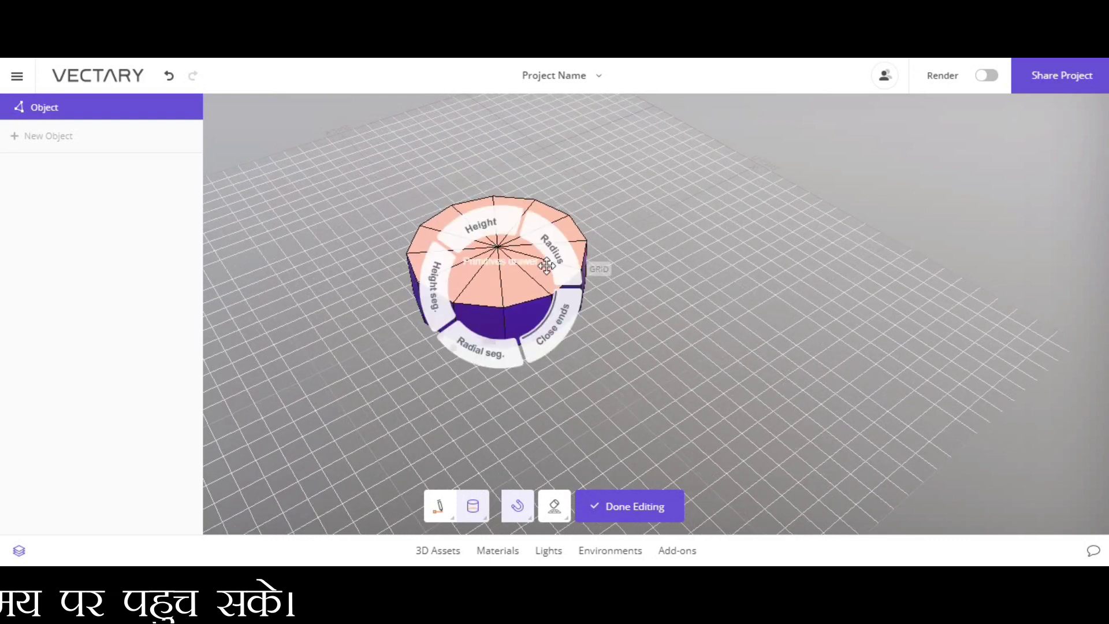
{"action": "mouse_move", "coordinate": [619, 275]}
{"action": "left_mouse_down"}
{"action": "mouse_move", "coordinate": [586, 256]}
{"action": "mouse_move", "coordinate": [722, 267]}
{"action": "mouse_move", "coordinate": [624, 265]}
{"action": "mouse_move", "coordinate": [575, 255]}
{"action": "mouse_move", "coordinate": [572, 242]}
{"action": "mouse_move", "coordinate": [755, 252]}
{"action": "mouse_move", "coordinate": [813, 241]}
{"action": "left_mouse_up"}
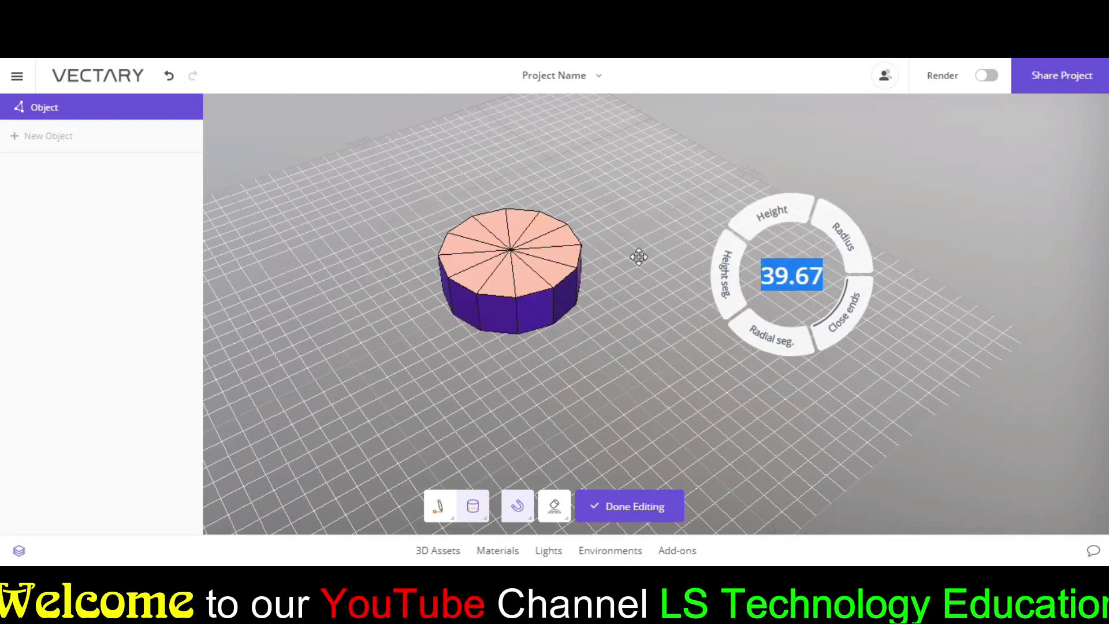
{"action": "scroll", "coordinate": [497, 274], "scroll_direction": "up", "scroll_amount": 1}
{"action": "scroll", "coordinate": [494, 270], "scroll_direction": "up", "scroll_amount": 1}
{"action": "scroll", "coordinate": [491, 266], "scroll_direction": "up", "scroll_amount": 1}
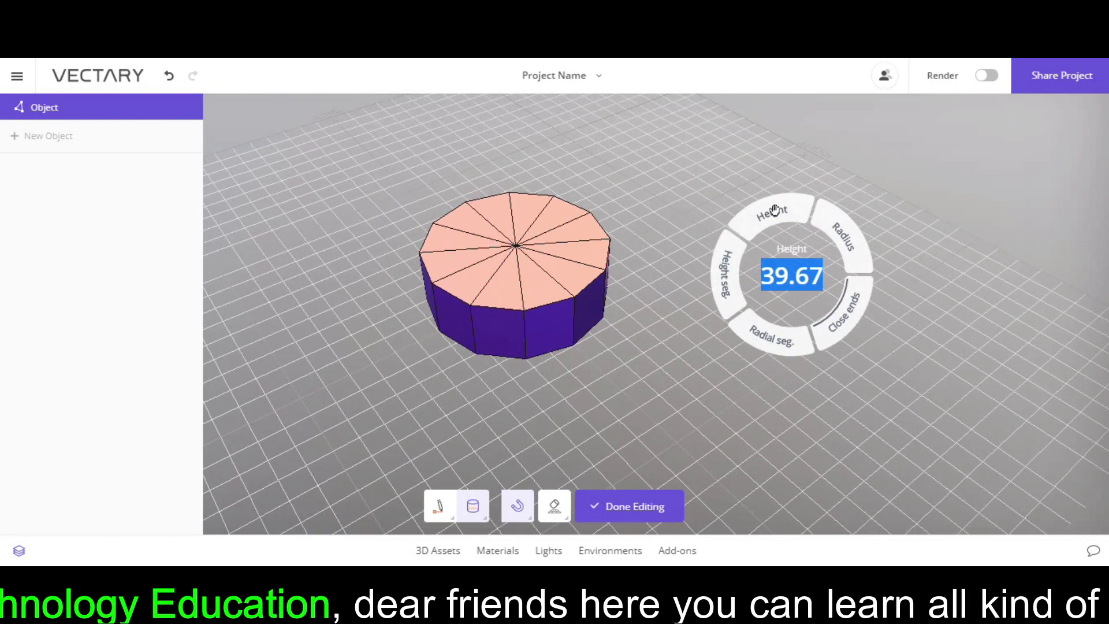
{"action": "mouse_move", "coordinate": [781, 214]}
{"action": "left_mouse_down"}
{"action": "mouse_move", "coordinate": [837, 220]}
{"action": "mouse_move", "coordinate": [873, 285]}
{"action": "mouse_move", "coordinate": [847, 338]}
{"action": "mouse_move", "coordinate": [836, 331]}
{"action": "left_mouse_up"}
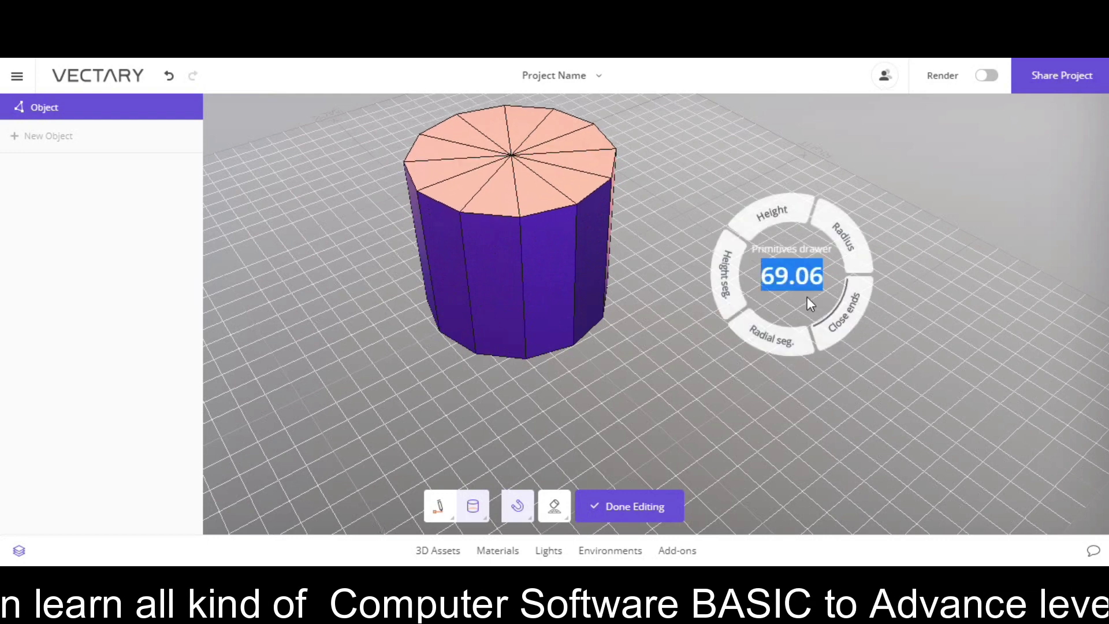
{"action": "left_click", "coordinate": [843, 237]}
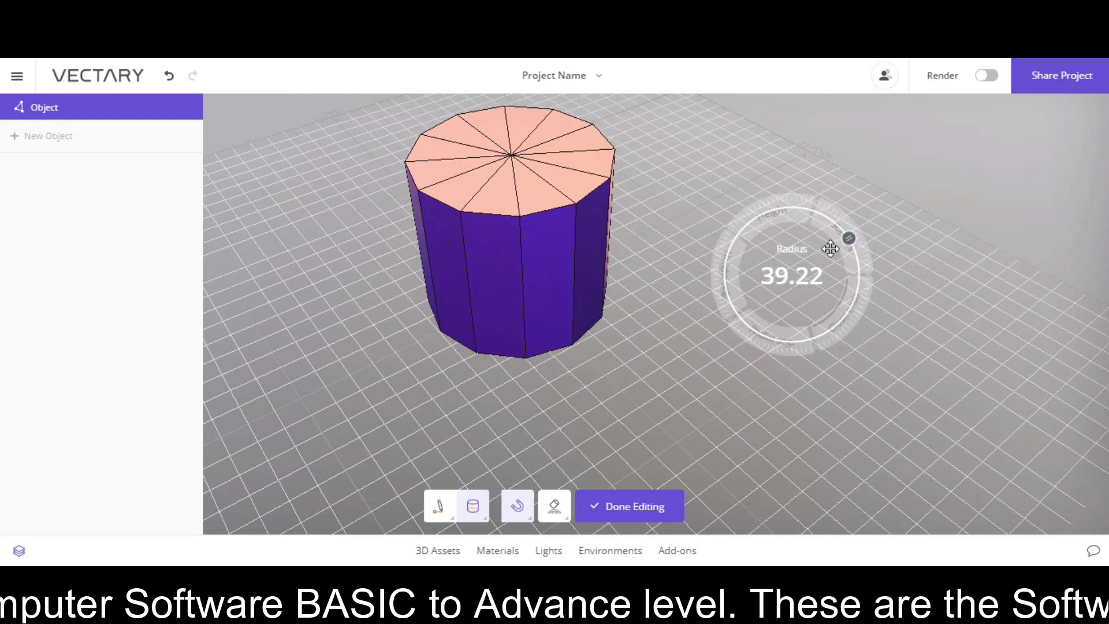
{"action": "mouse_move", "coordinate": [847, 235]}
{"action": "left_mouse_down"}
{"action": "mouse_move", "coordinate": [820, 213]}
{"action": "mouse_move", "coordinate": [828, 246]}
{"action": "mouse_move", "coordinate": [842, 231]}
{"action": "mouse_move", "coordinate": [834, 242]}
{"action": "left_mouse_up"}
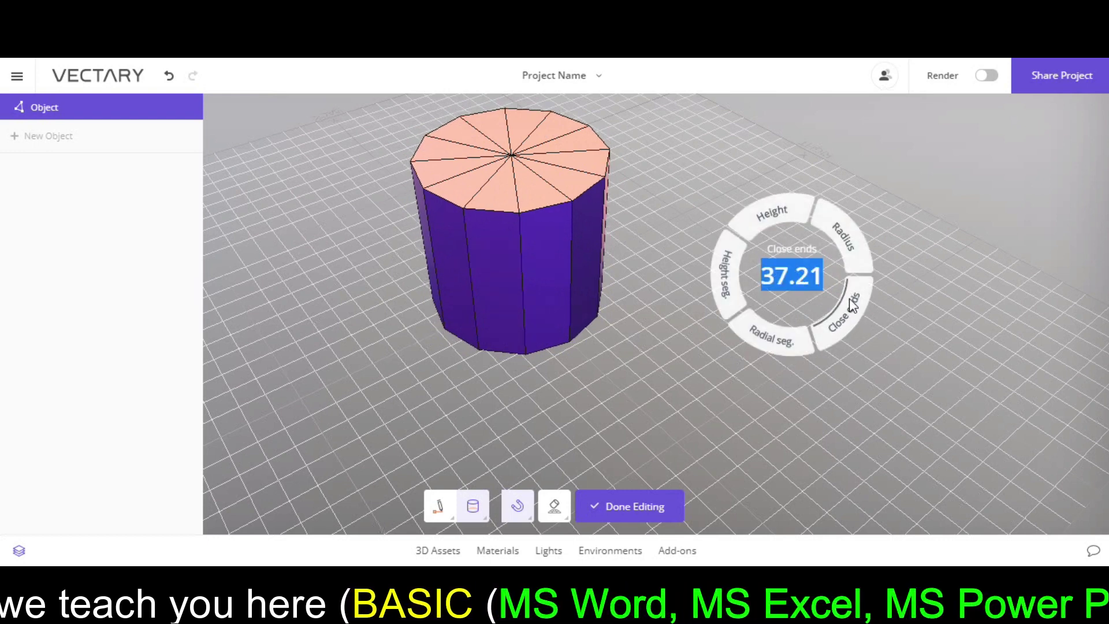
Step: Toggle Close ends off and on, leaving both cylinder ends capped
{"action": "left_click", "coordinate": [850, 314]}
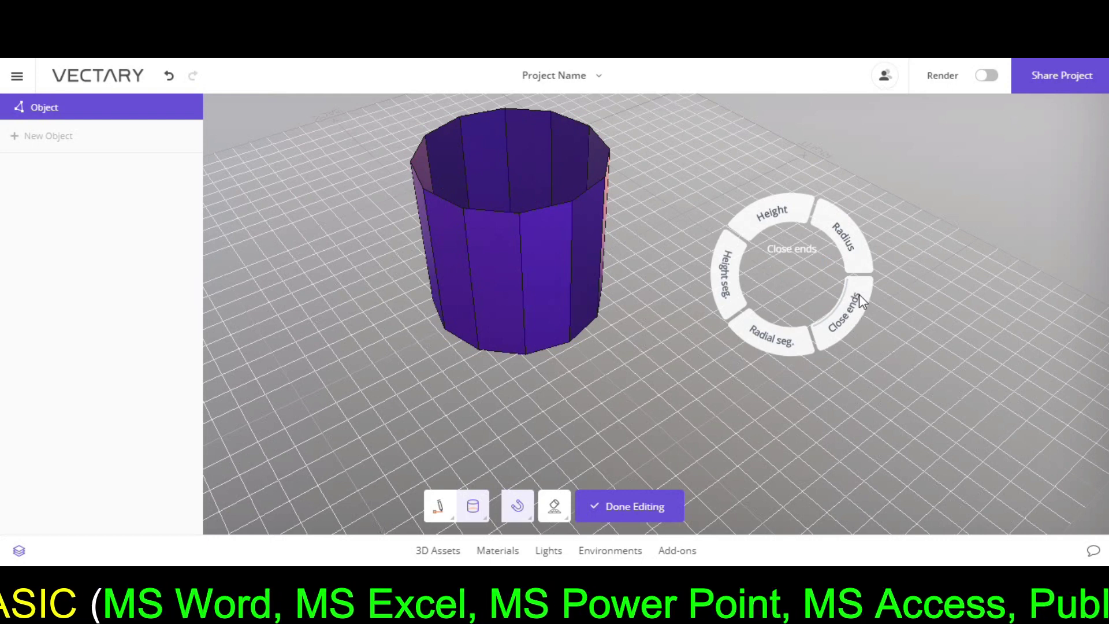
{"action": "left_click", "coordinate": [854, 310]}
{"action": "left_click", "coordinate": [859, 309]}
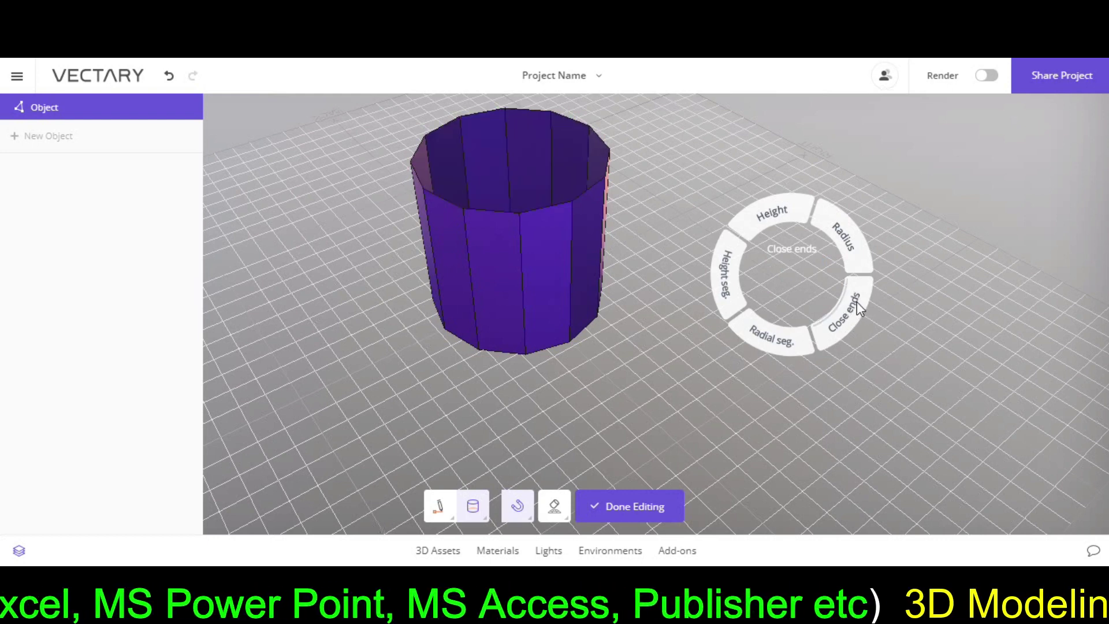
{"action": "left_click", "coordinate": [860, 309]}
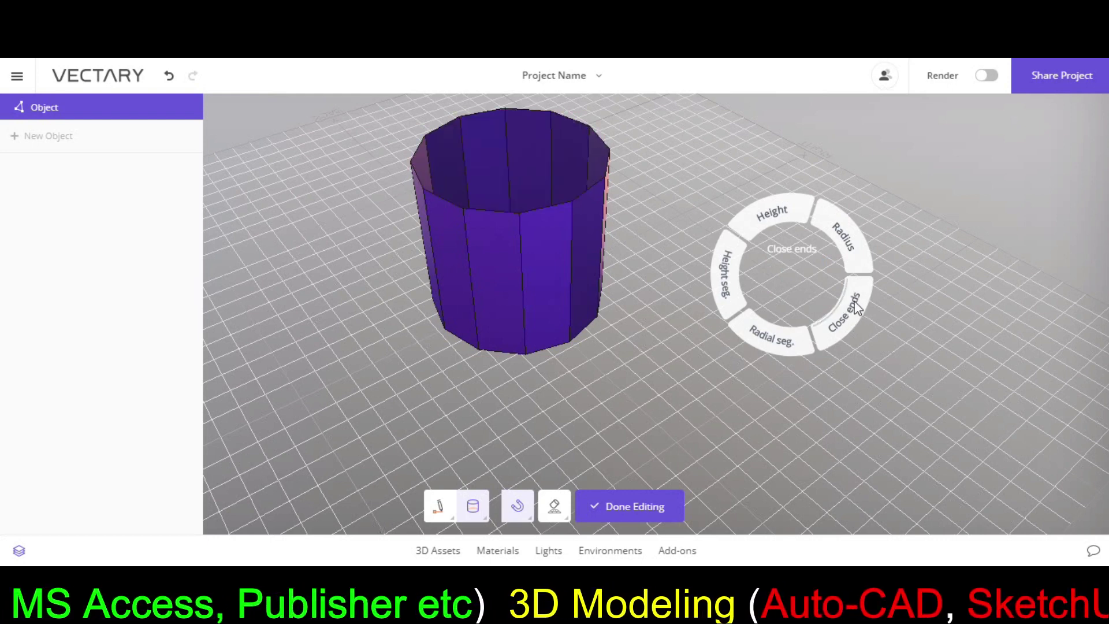
{"action": "left_click", "coordinate": [857, 307]}
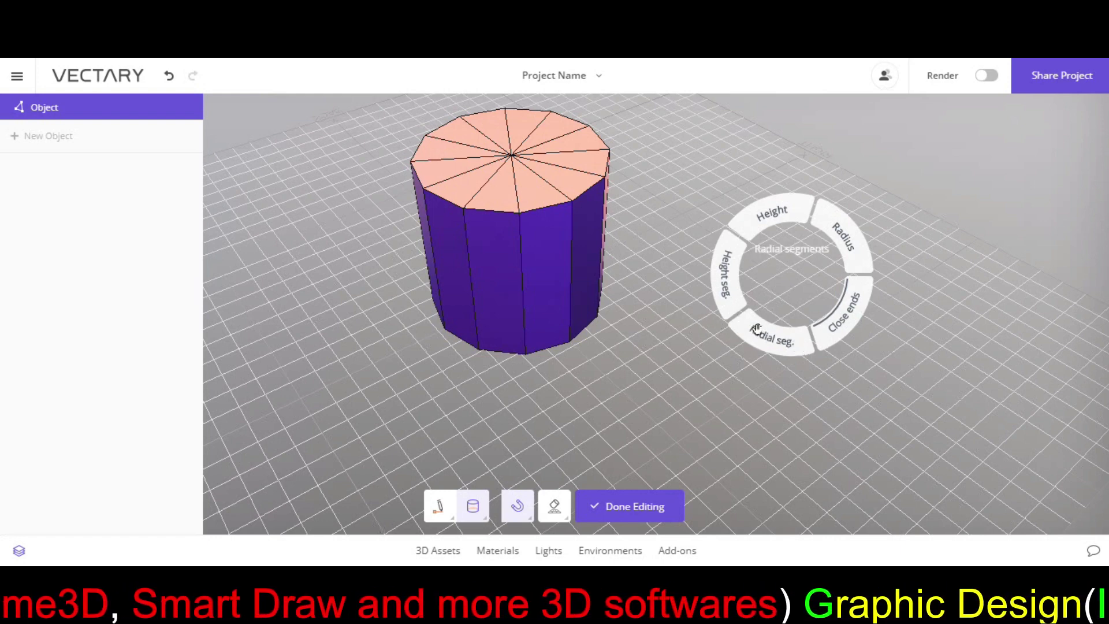
Step: Add more radial and height segments to the cylinder, orbiting to inspect the result
{"action": "mouse_move", "coordinate": [757, 328]}
{"action": "left_mouse_down"}
{"action": "mouse_move", "coordinate": [783, 233]}
{"action": "mouse_move", "coordinate": [811, 328]}
{"action": "mouse_move", "coordinate": [792, 324]}
{"action": "left_mouse_up"}
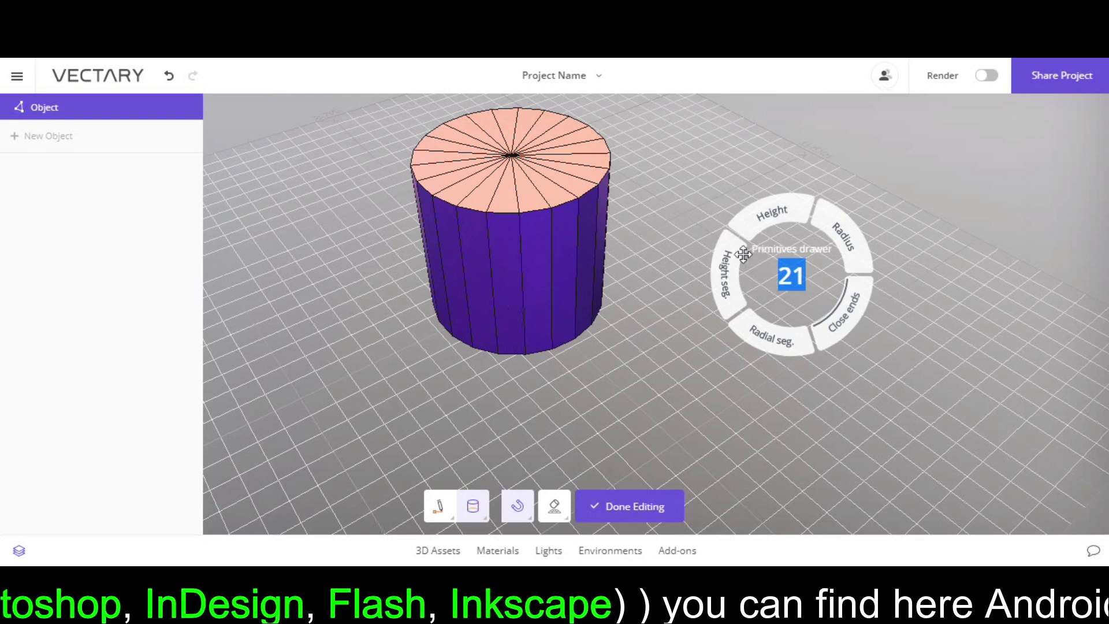
{"action": "left_click_drag", "start_coordinate": [724, 252], "coordinate": [722, 276]}
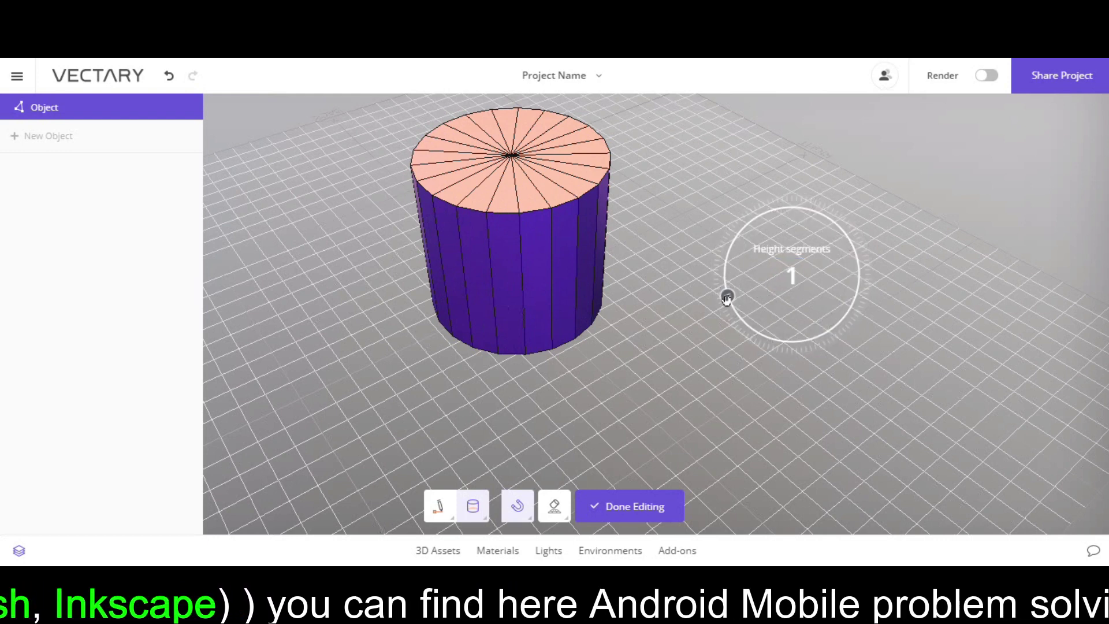
{"action": "mouse_move", "coordinate": [743, 318]}
{"action": "left_mouse_down"}
{"action": "mouse_move", "coordinate": [848, 286]}
{"action": "mouse_move", "coordinate": [797, 322]}
{"action": "mouse_move", "coordinate": [749, 322]}
{"action": "mouse_move", "coordinate": [734, 271]}
{"action": "left_mouse_up"}
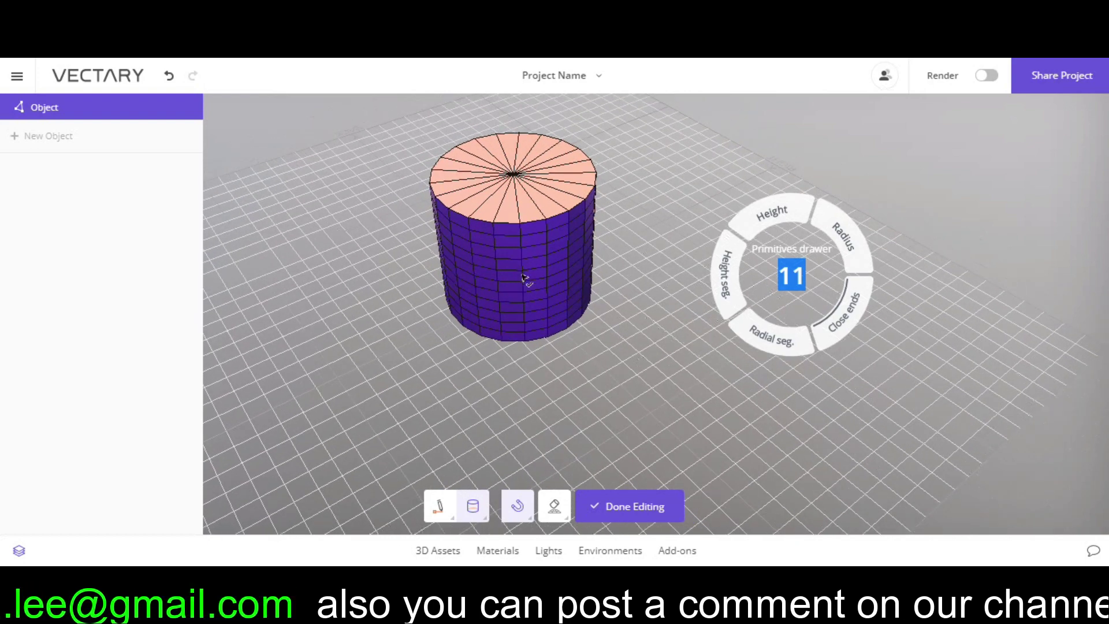
{"action": "mouse_move", "coordinate": [527, 263]}
{"action": "left_mouse_down"}
{"action": "mouse_move", "coordinate": [527, 234]}
{"action": "mouse_move", "coordinate": [556, 203]}
{"action": "left_mouse_up"}
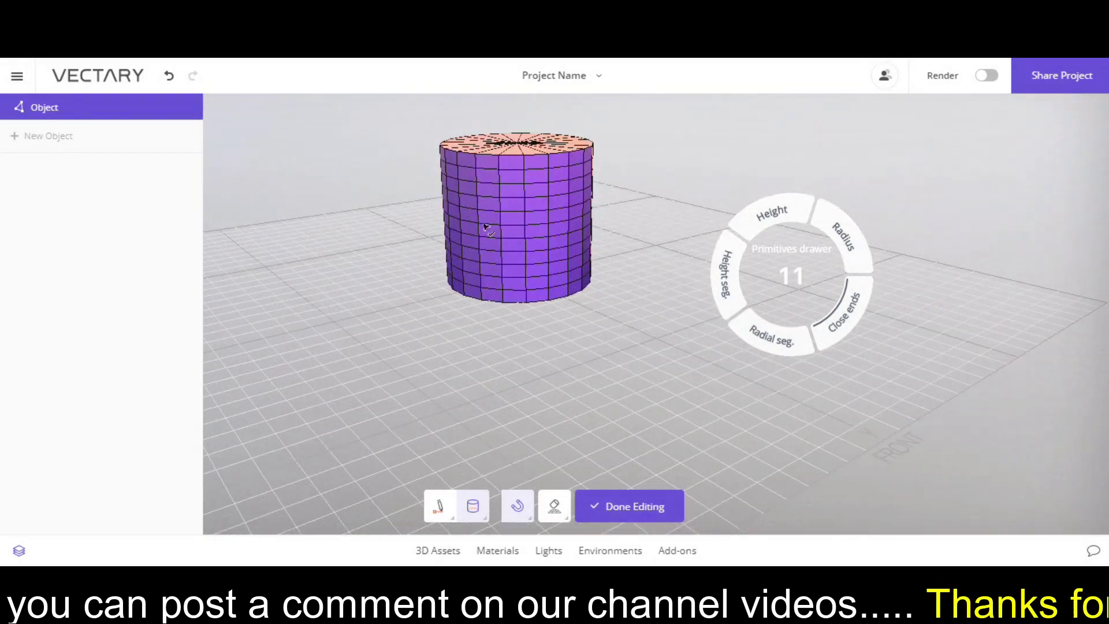
{"action": "scroll", "coordinate": [519, 155], "scroll_direction": "up", "scroll_amount": 2}
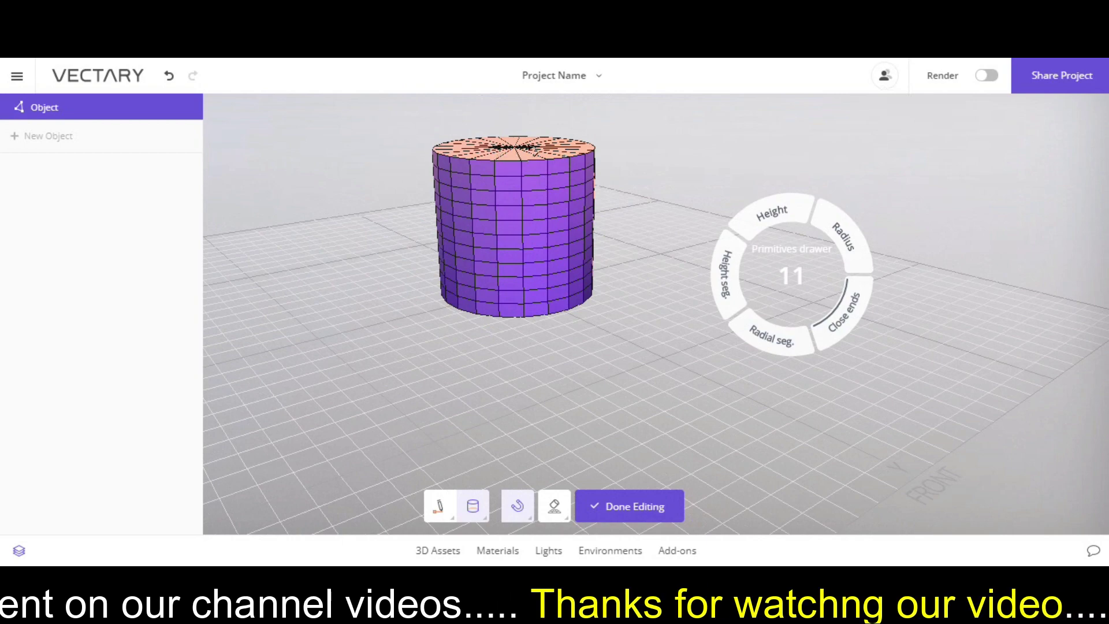
{"action": "scroll", "coordinate": [511, 215], "scroll_direction": "down", "scroll_amount": 2}
{"action": "scroll", "coordinate": [511, 156], "scroll_direction": "up", "scroll_amount": 2}
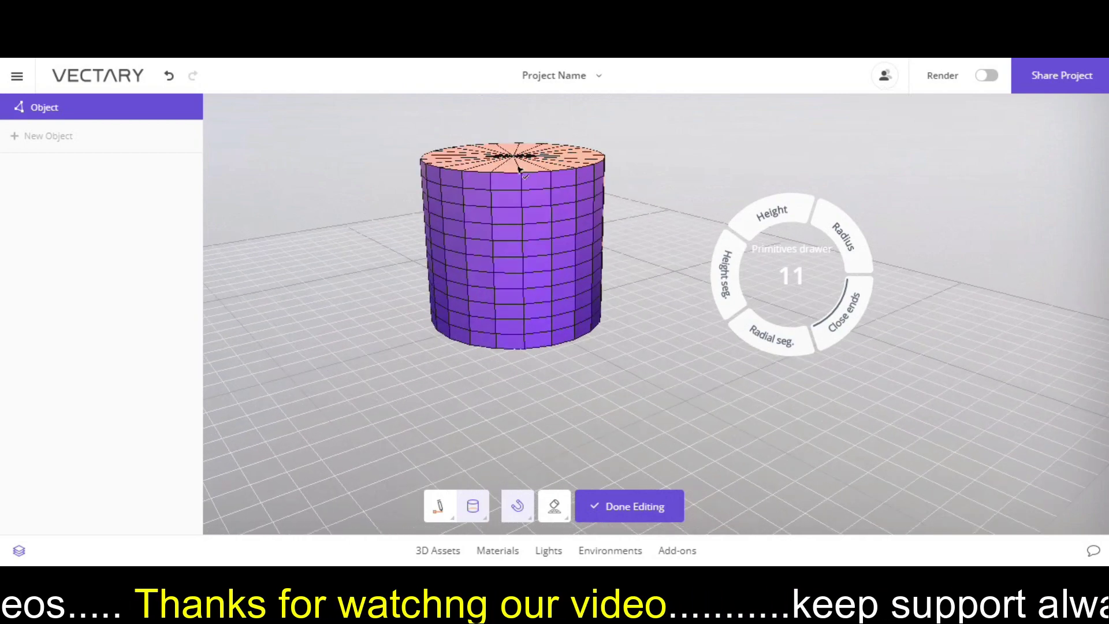
{"action": "middle_click_drag", "start_coordinate": [522, 198], "coordinate": [526, 222]}
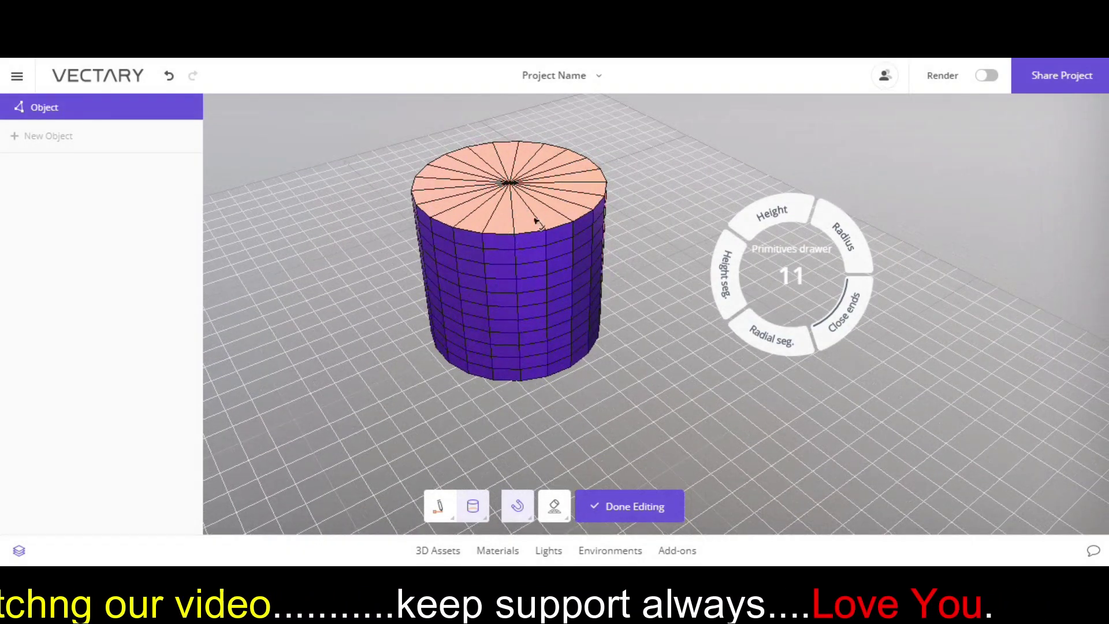
{"action": "mouse_move", "coordinate": [425, 255]}
{"action": "middle_mouse_down"}
{"action": "mouse_move", "coordinate": [591, 263]}
{"action": "mouse_move", "coordinate": [566, 250]}
{"action": "middle_mouse_up"}
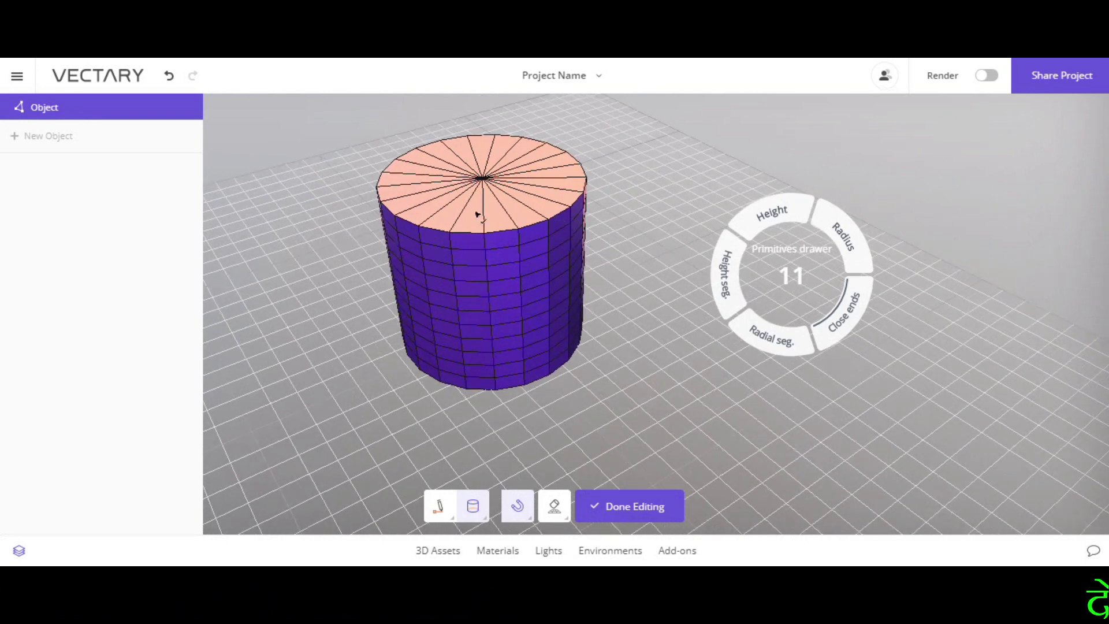
{"action": "mouse_move", "coordinate": [477, 214]}
{"action": "middle_mouse_down"}
{"action": "mouse_move", "coordinate": [501, 238]}
{"action": "mouse_move", "coordinate": [507, 219]}
{"action": "middle_mouse_up"}
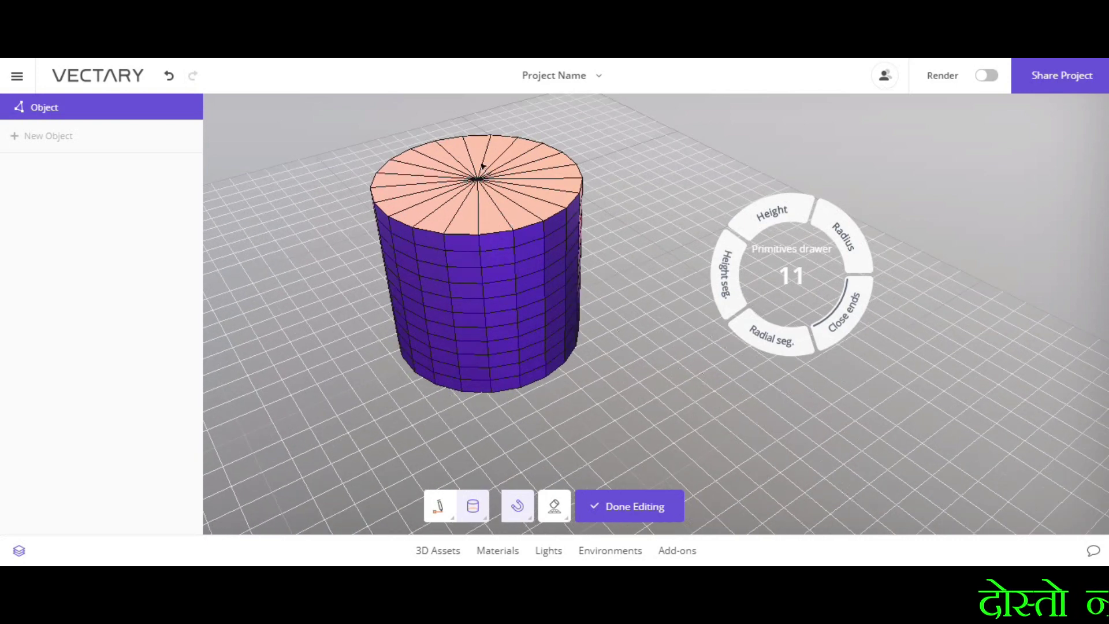
Step: Try the cylinder as an open tube, then turn Close ends back on
{"action": "left_click", "coordinate": [843, 317]}
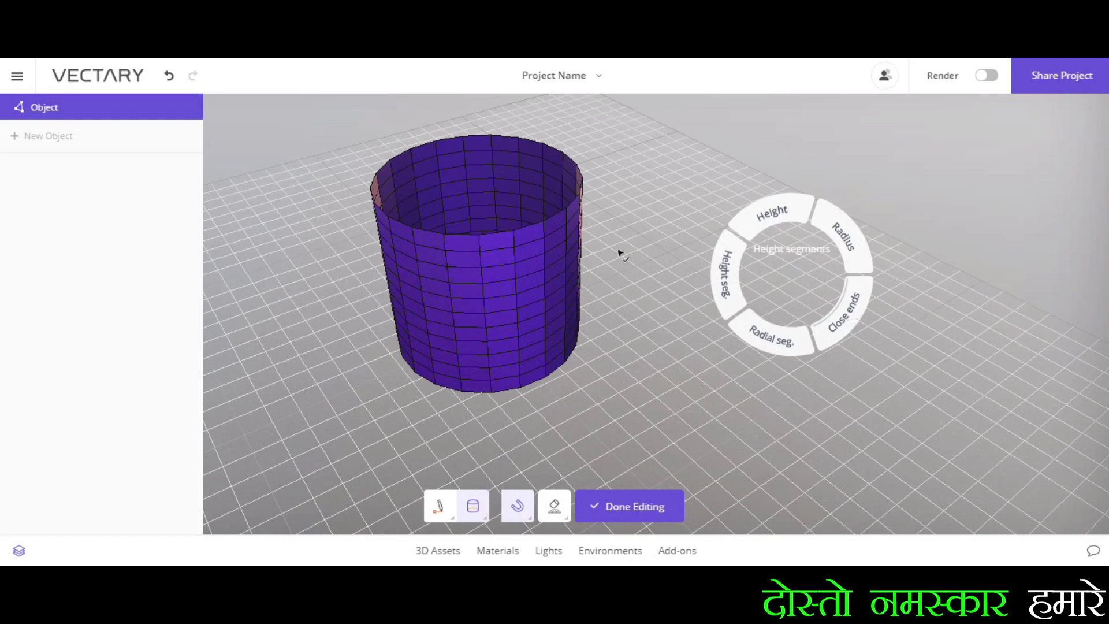
{"action": "mouse_move", "coordinate": [619, 253]}
{"action": "middle_mouse_down"}
{"action": "mouse_move", "coordinate": [564, 289]}
{"action": "mouse_move", "coordinate": [574, 342]}
{"action": "mouse_move", "coordinate": [565, 289]}
{"action": "mouse_move", "coordinate": [558, 312]}
{"action": "mouse_move", "coordinate": [492, 336]}
{"action": "mouse_move", "coordinate": [541, 303]}
{"action": "mouse_move", "coordinate": [539, 272]}
{"action": "mouse_move", "coordinate": [545, 302]}
{"action": "mouse_move", "coordinate": [490, 223]}
{"action": "middle_mouse_up"}
{"action": "left_click", "coordinate": [843, 315]}
{"action": "scroll", "coordinate": [489, 223], "scroll_direction": "up", "scroll_amount": 2}
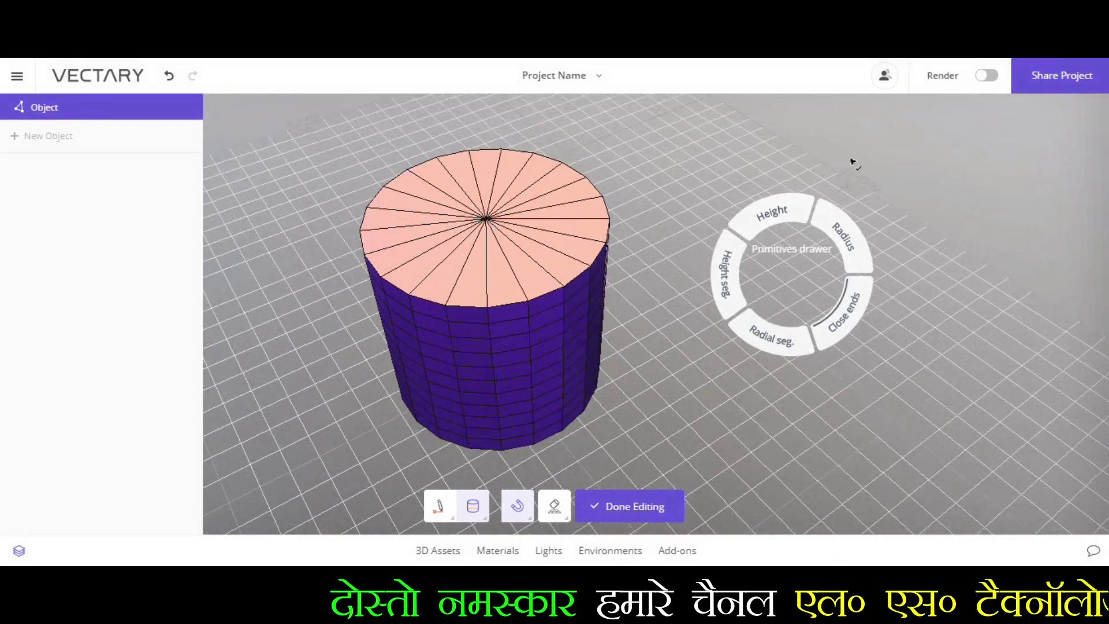
Step: Finish the cylinder primitive, browse the Lasso and Paint Select tools, and choose Select Points mode
{"action": "left_click", "coordinate": [494, 298]}
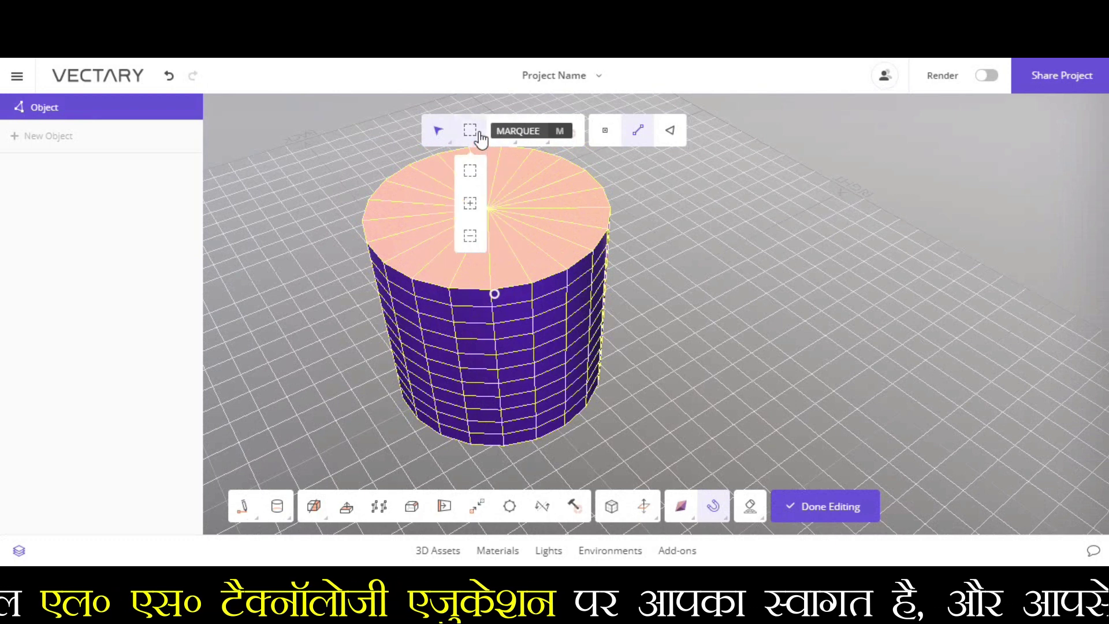
{"action": "left_click", "coordinate": [508, 133]}
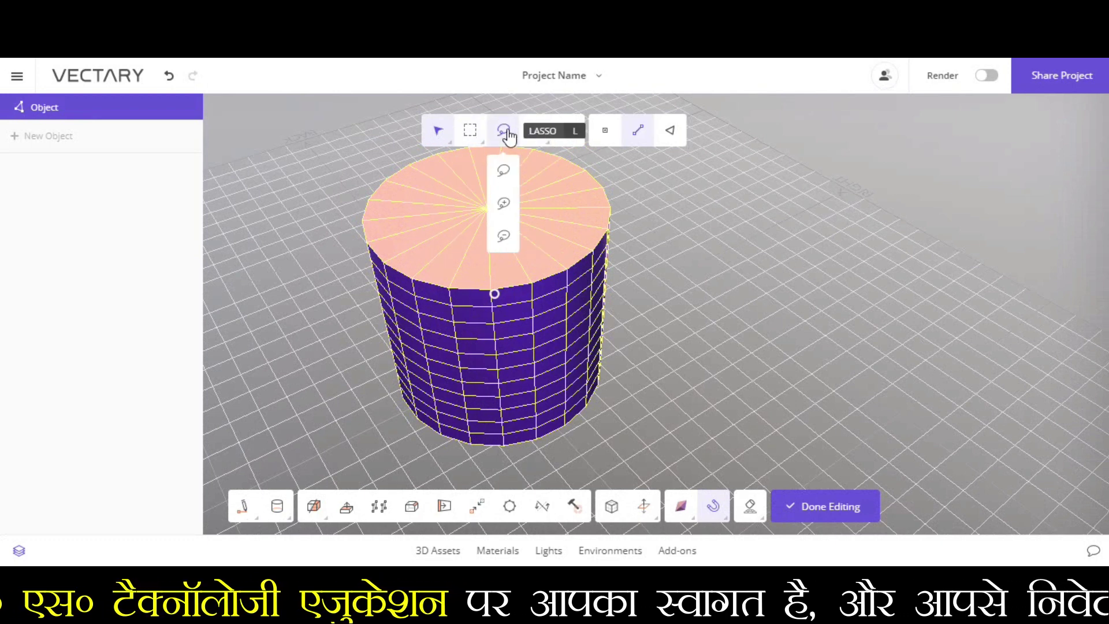
{"action": "left_click", "coordinate": [535, 131]}
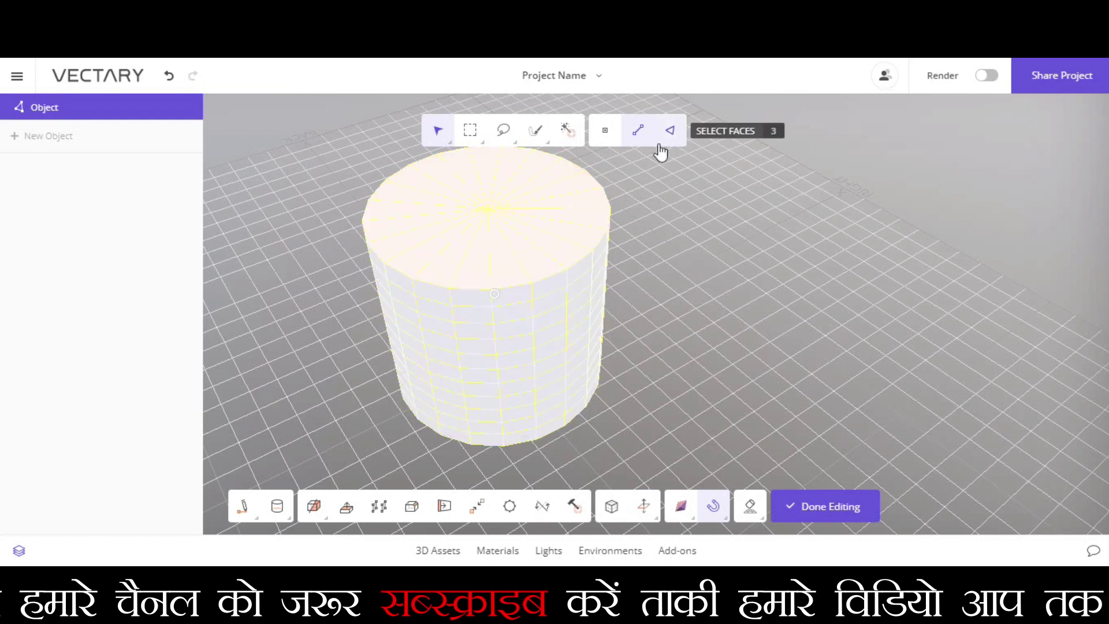
{"action": "left_click", "coordinate": [661, 145]}
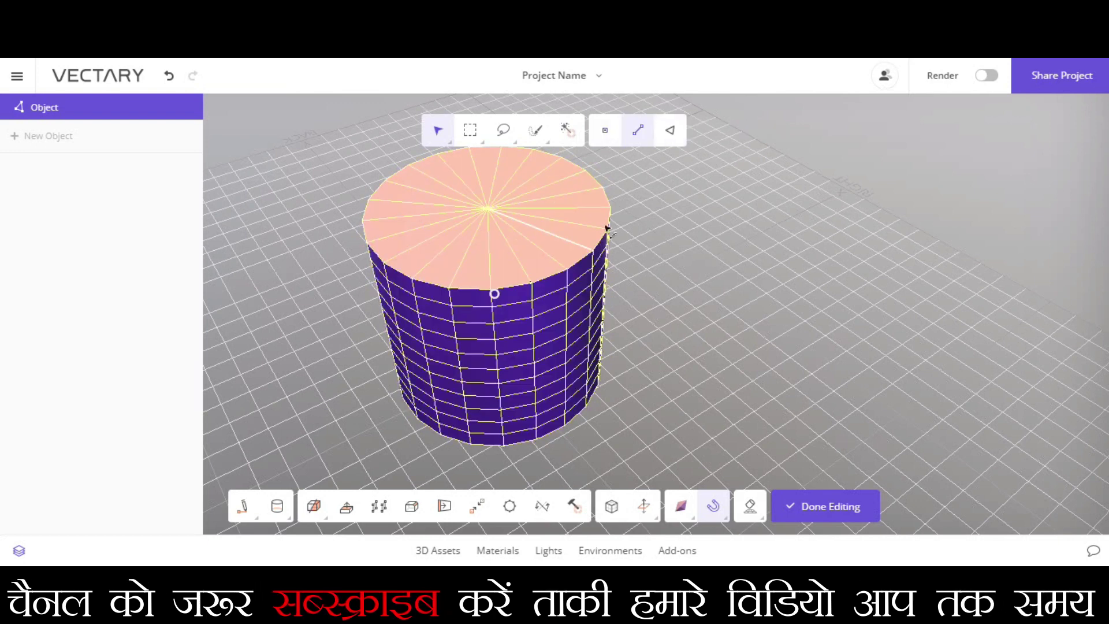
{"action": "left_click", "coordinate": [606, 140]}
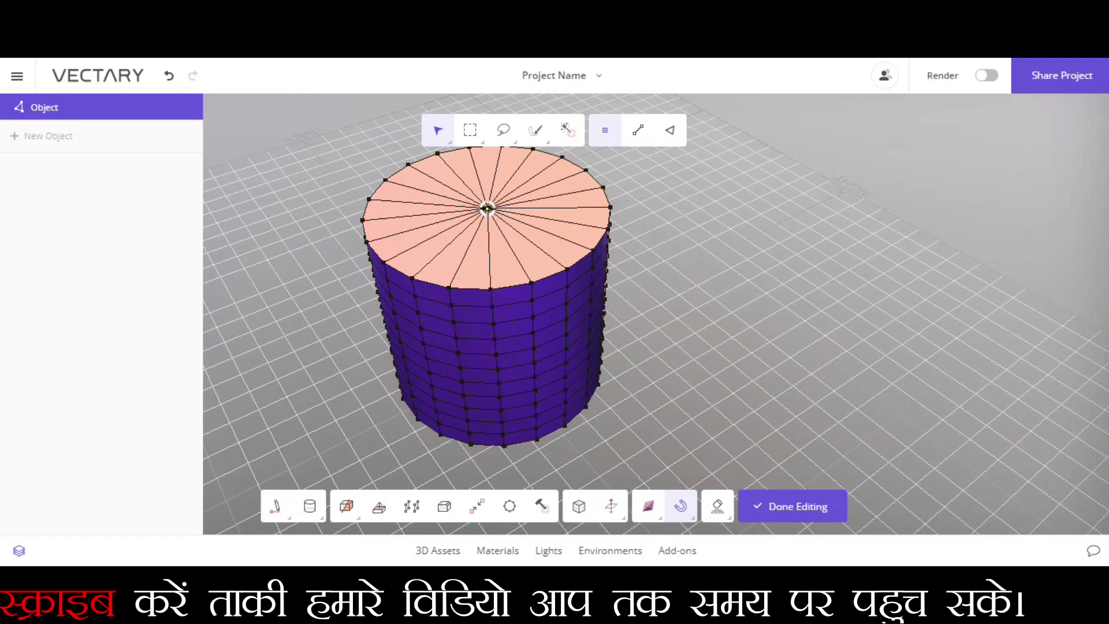
Step: Delete the top centre vertex to remove the cap, leaving an open-topped tube
{"action": "key", "text": "Delete"}
{"action": "right_click_drag", "start_coordinate": [555, 242], "coordinate": [581, 394]}
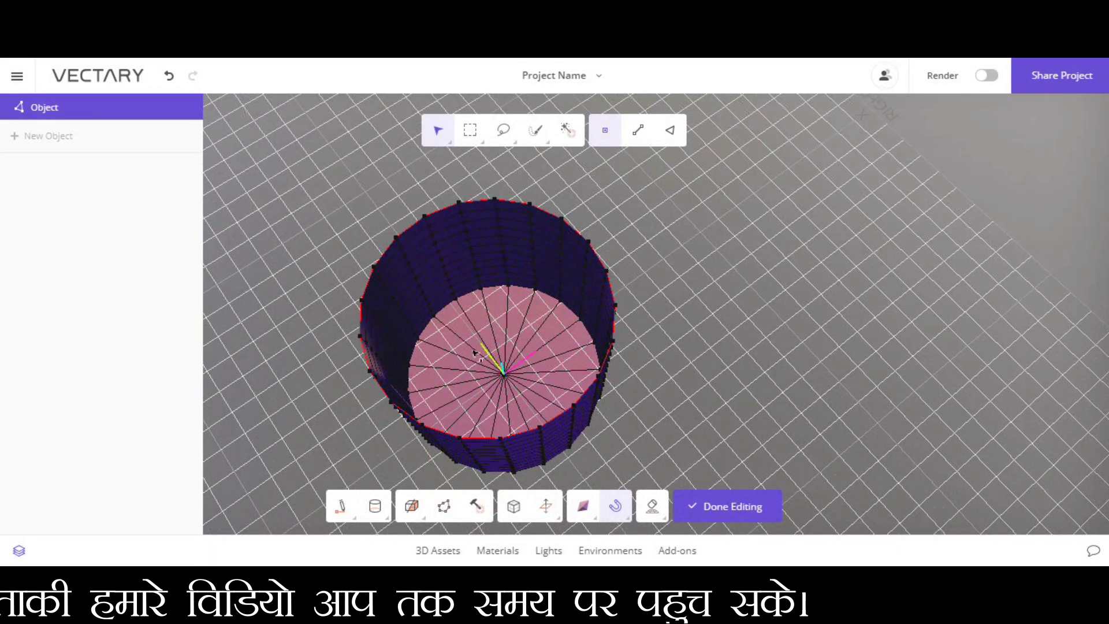
{"action": "mouse_move", "coordinate": [483, 266]}
{"action": "right_mouse_down"}
{"action": "mouse_move", "coordinate": [525, 331]}
{"action": "mouse_move", "coordinate": [515, 366]}
{"action": "mouse_move", "coordinate": [547, 310]}
{"action": "mouse_move", "coordinate": [540, 273]}
{"action": "mouse_move", "coordinate": [554, 289]}
{"action": "right_mouse_up"}
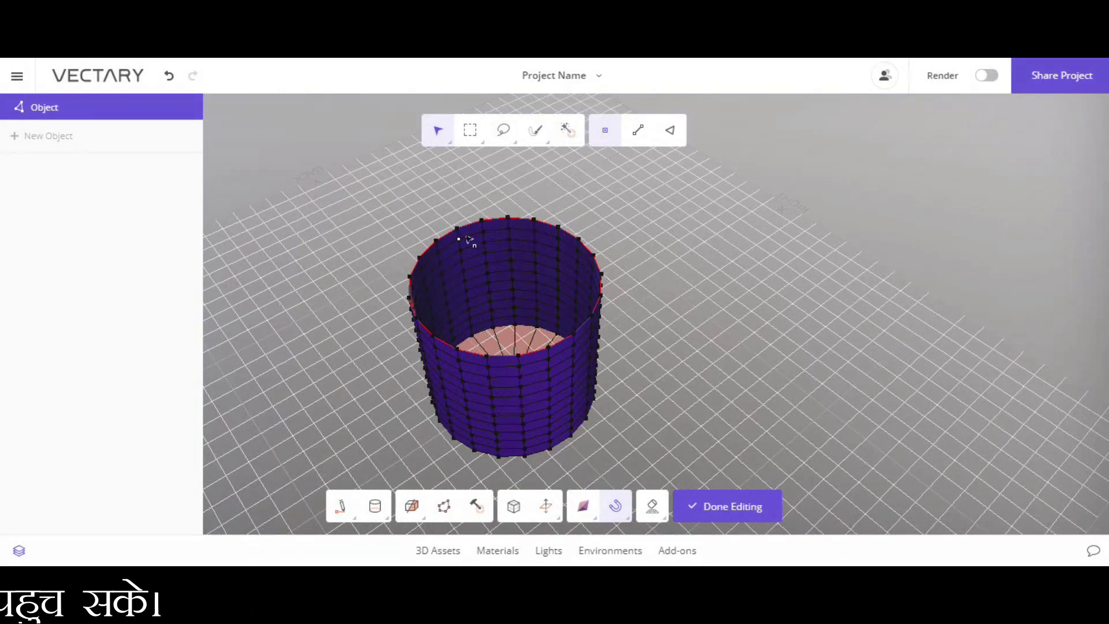
{"action": "left_click", "coordinate": [670, 132]}
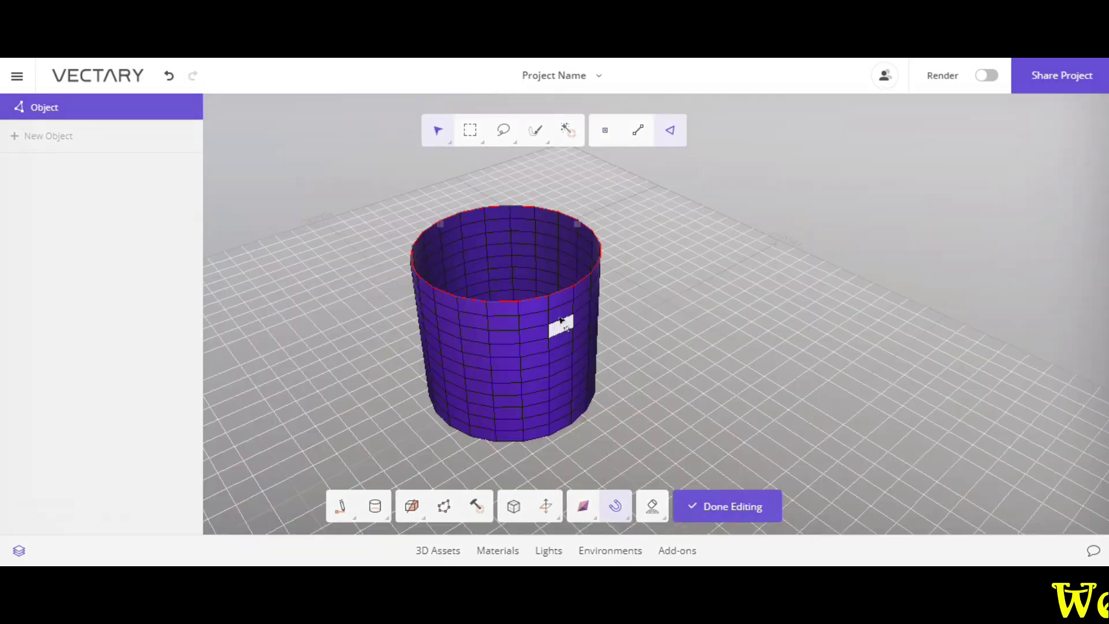
{"action": "right_click_drag", "start_coordinate": [560, 320], "coordinate": [552, 258]}
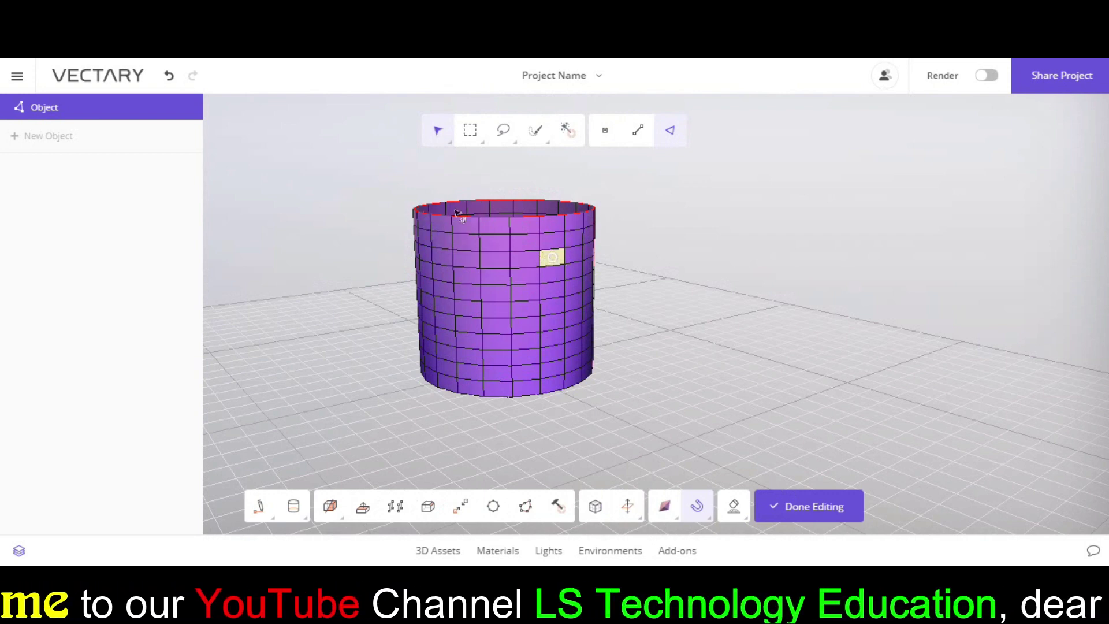
Step: Select all tube faces and extrude them inward by about -5.72 to form a thick rim
{"action": "left_click", "coordinate": [574, 134]}
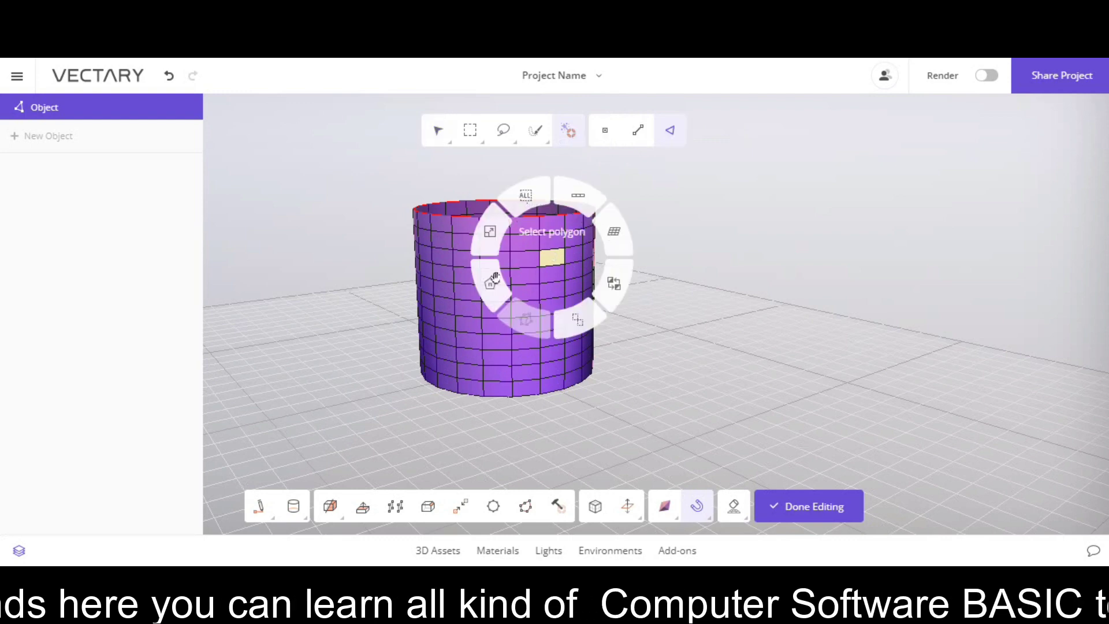
{"action": "left_click", "coordinate": [525, 196]}
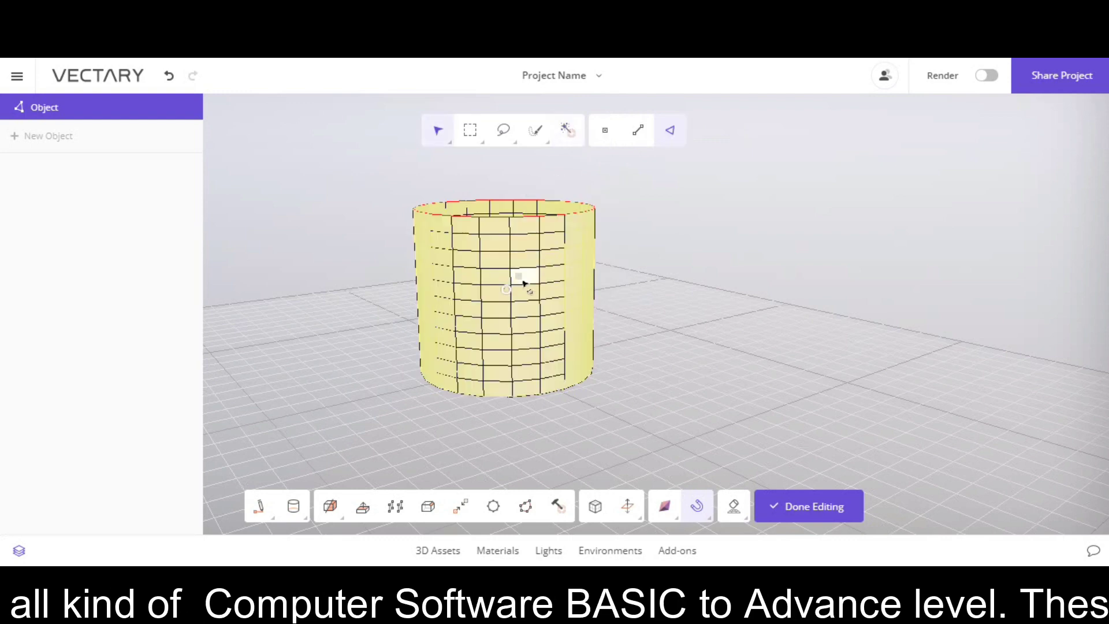
{"action": "scroll", "coordinate": [508, 280], "scroll_direction": "up", "scroll_amount": 2}
{"action": "right_click_drag", "start_coordinate": [530, 255], "coordinate": [508, 324]}
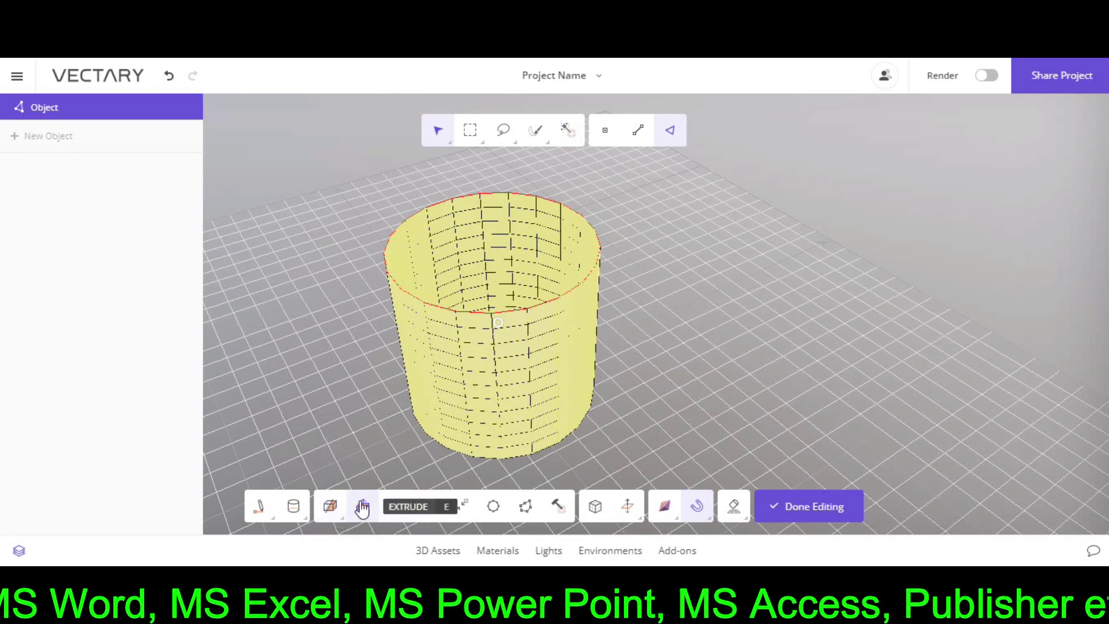
{"action": "left_click", "coordinate": [362, 506]}
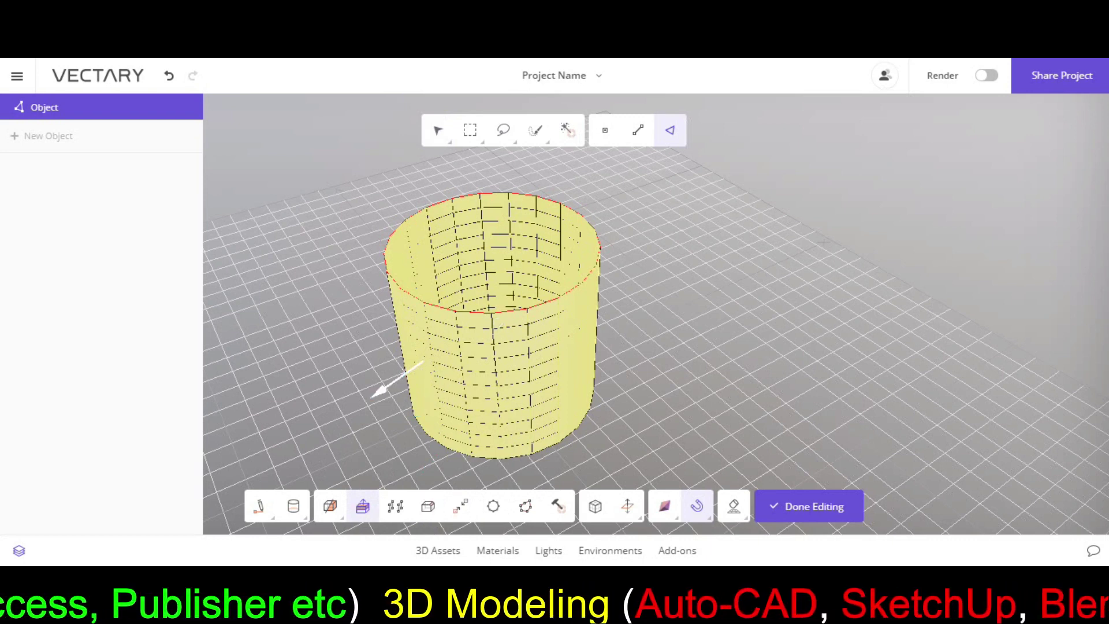
{"action": "left_click", "coordinate": [385, 377]}
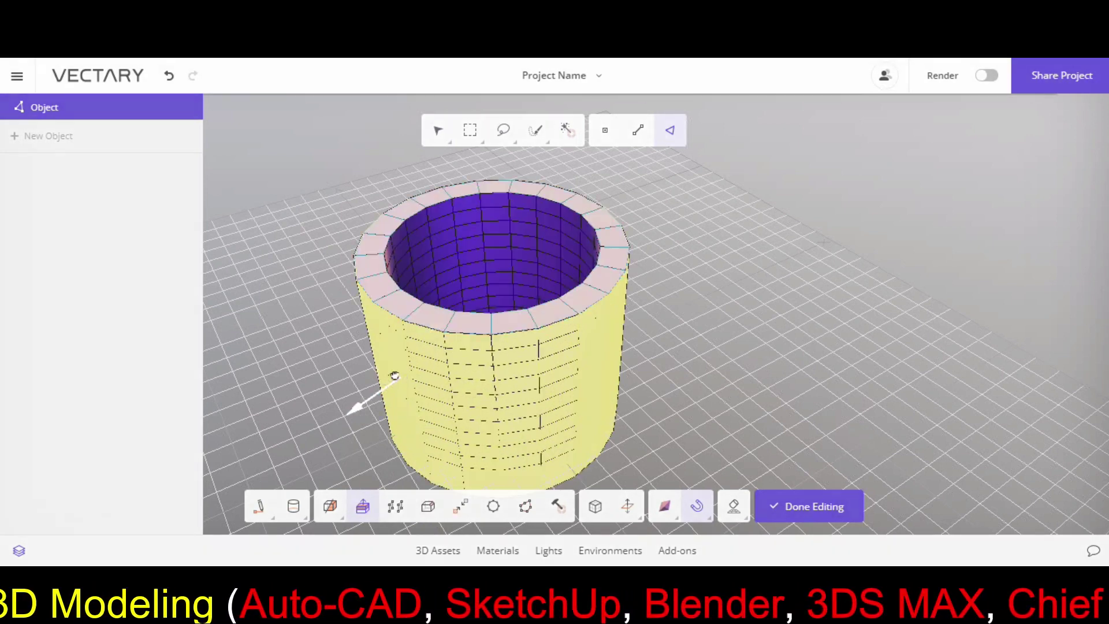
{"action": "left_click_drag", "start_coordinate": [395, 382], "coordinate": [393, 370]}
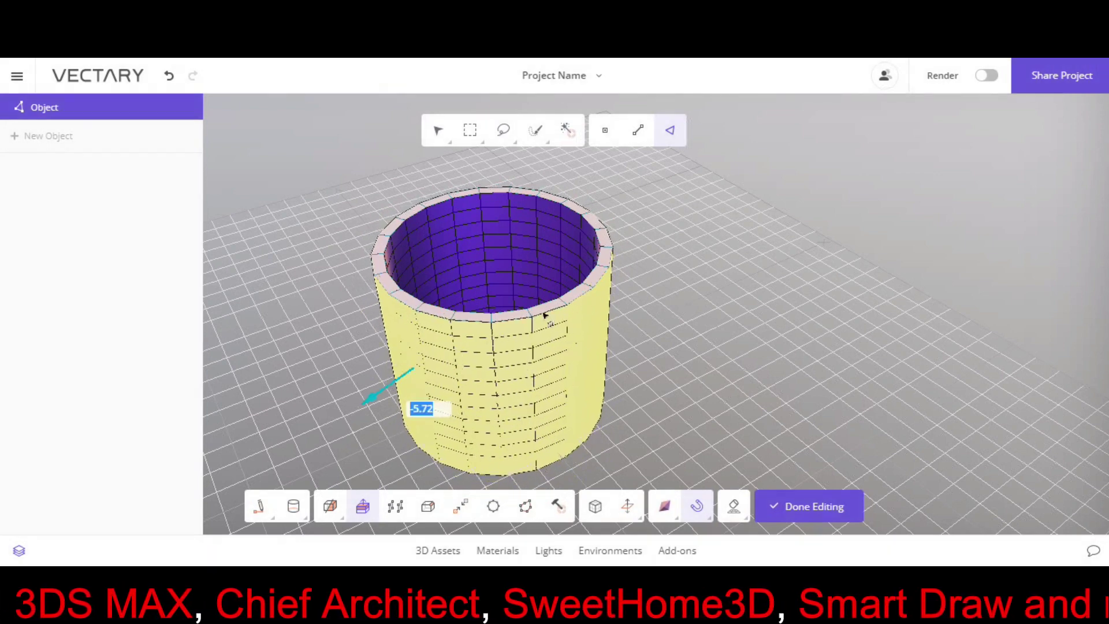
{"action": "left_click", "coordinate": [691, 246]}
{"action": "left_click", "coordinate": [938, 211]}
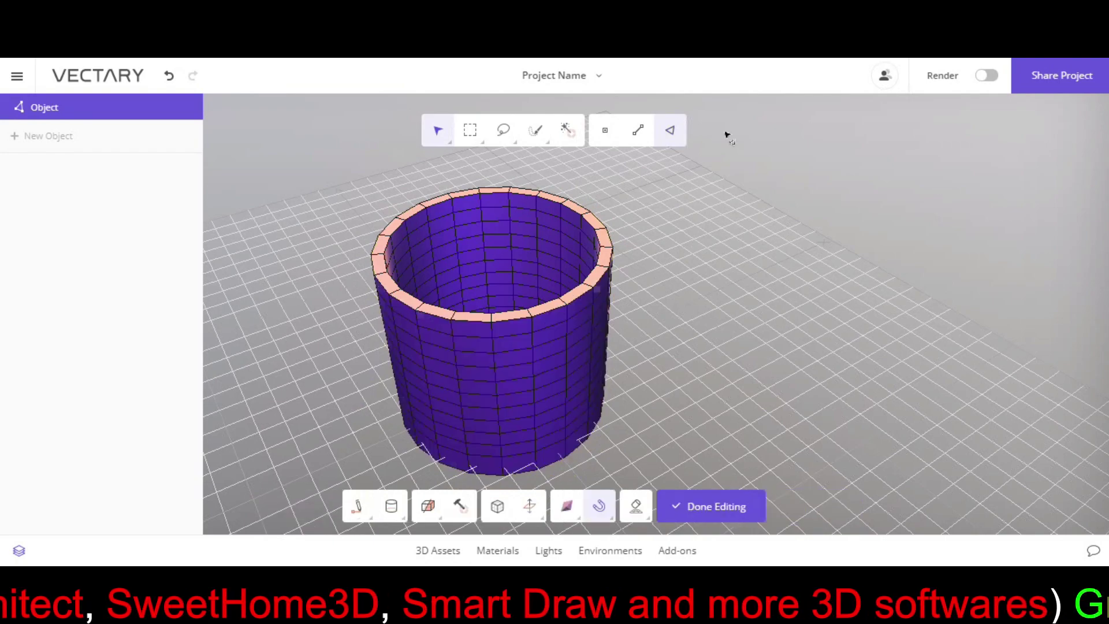
{"action": "left_click", "coordinate": [638, 130]}
Step: Select the bottom edge loop and bevel it by about 4.58
{"action": "left_click", "coordinate": [604, 130]}
{"action": "mouse_move", "coordinate": [552, 314]}
{"action": "left_mouse_down"}
{"action": "mouse_move", "coordinate": [563, 228]}
{"action": "mouse_move", "coordinate": [611, 302]}
{"action": "mouse_move", "coordinate": [710, 327]}
{"action": "mouse_move", "coordinate": [664, 370]}
{"action": "mouse_move", "coordinate": [634, 266]}
{"action": "mouse_move", "coordinate": [650, 272]}
{"action": "mouse_move", "coordinate": [608, 289]}
{"action": "mouse_move", "coordinate": [597, 198]}
{"action": "mouse_move", "coordinate": [564, 254]}
{"action": "mouse_move", "coordinate": [564, 231]}
{"action": "mouse_move", "coordinate": [532, 327]}
{"action": "left_mouse_up"}
{"action": "key", "text": "2"}
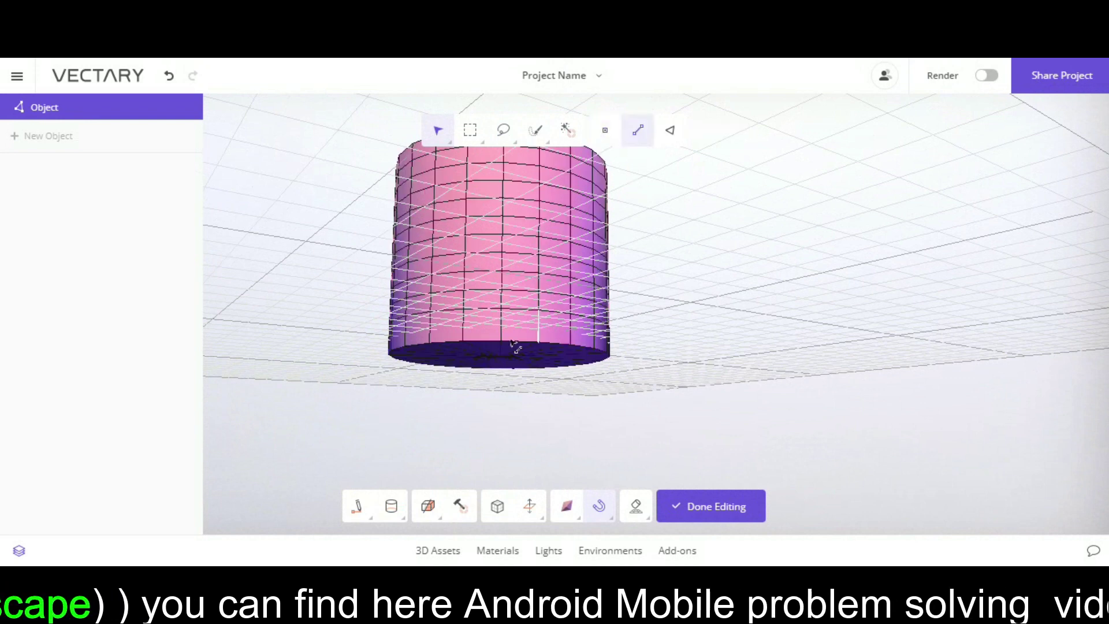
{"action": "left_click", "coordinate": [516, 340]}
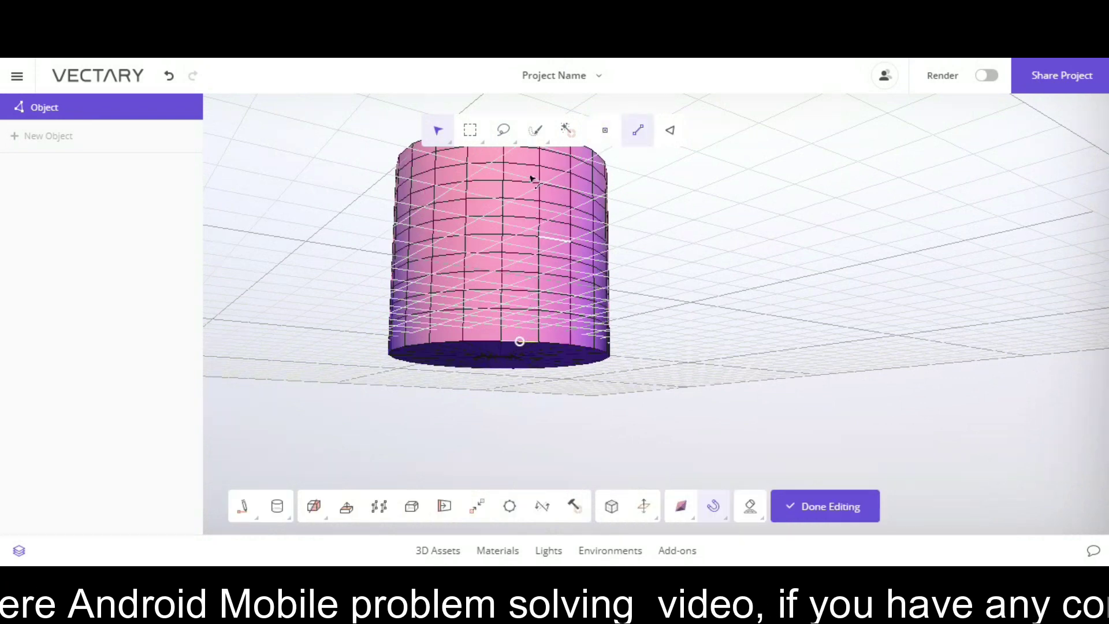
{"action": "left_click", "coordinate": [568, 130]}
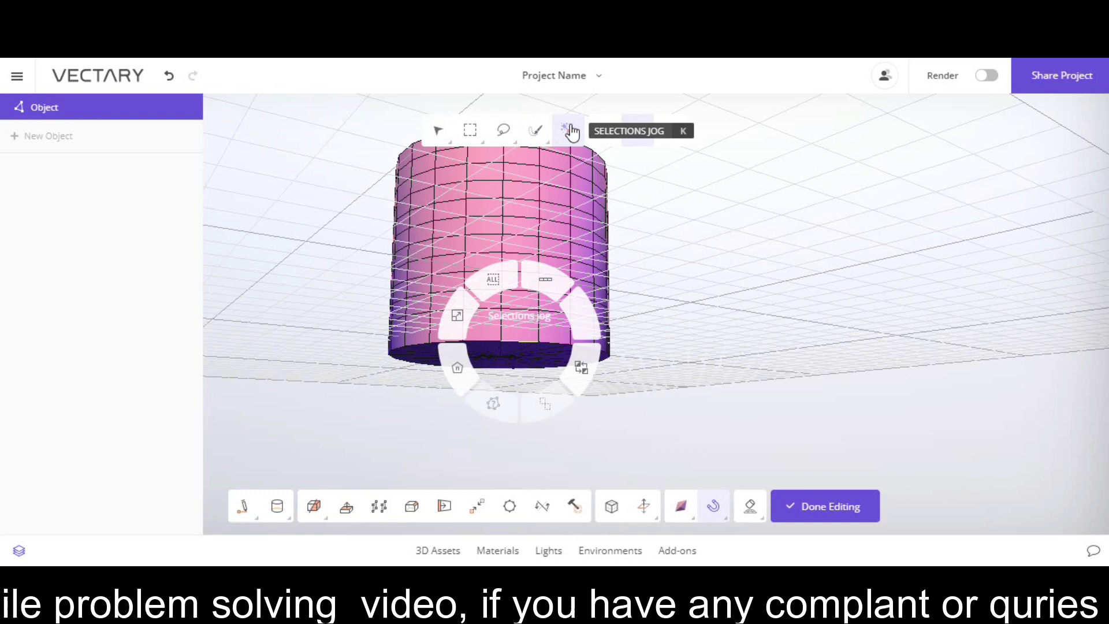
{"action": "left_click", "coordinate": [454, 369]}
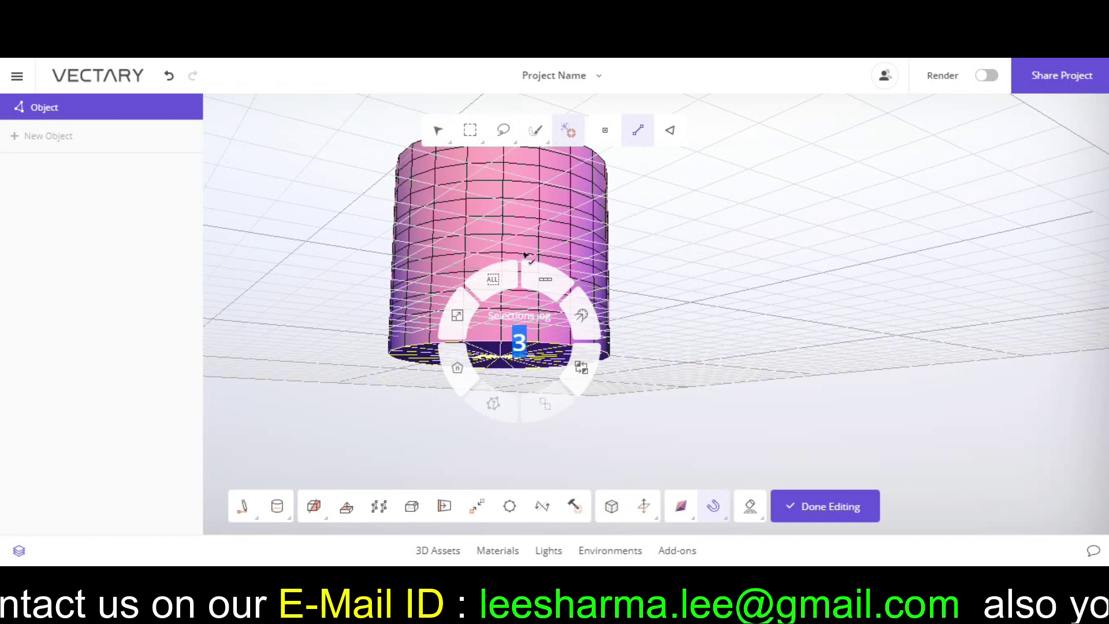
{"action": "left_click", "coordinate": [413, 508]}
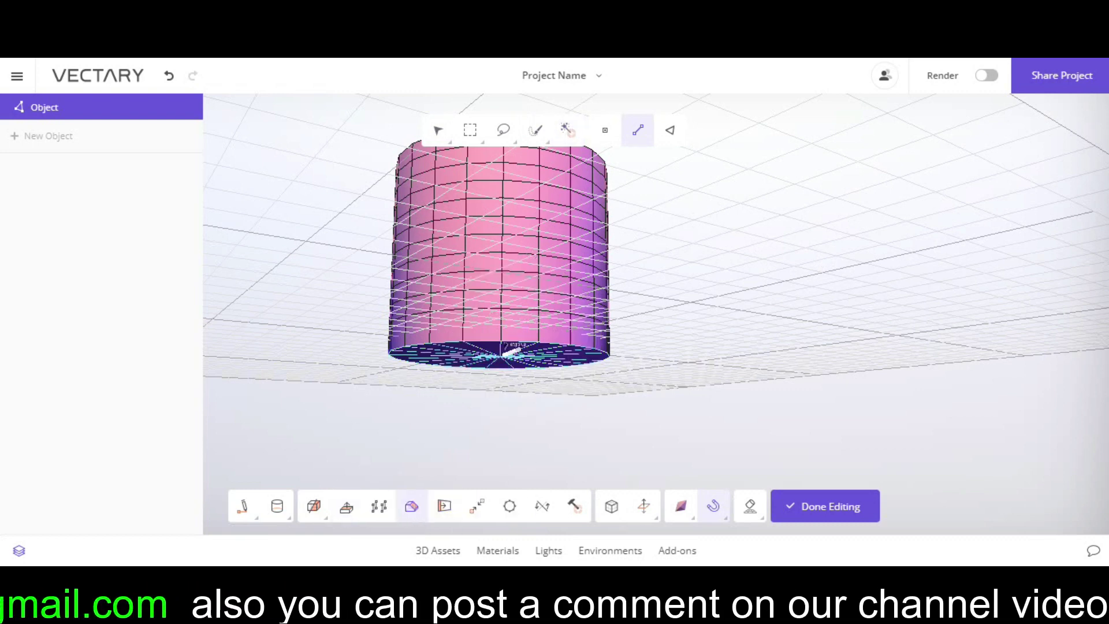
{"action": "left_click_drag", "start_coordinate": [509, 351], "coordinate": [510, 353]}
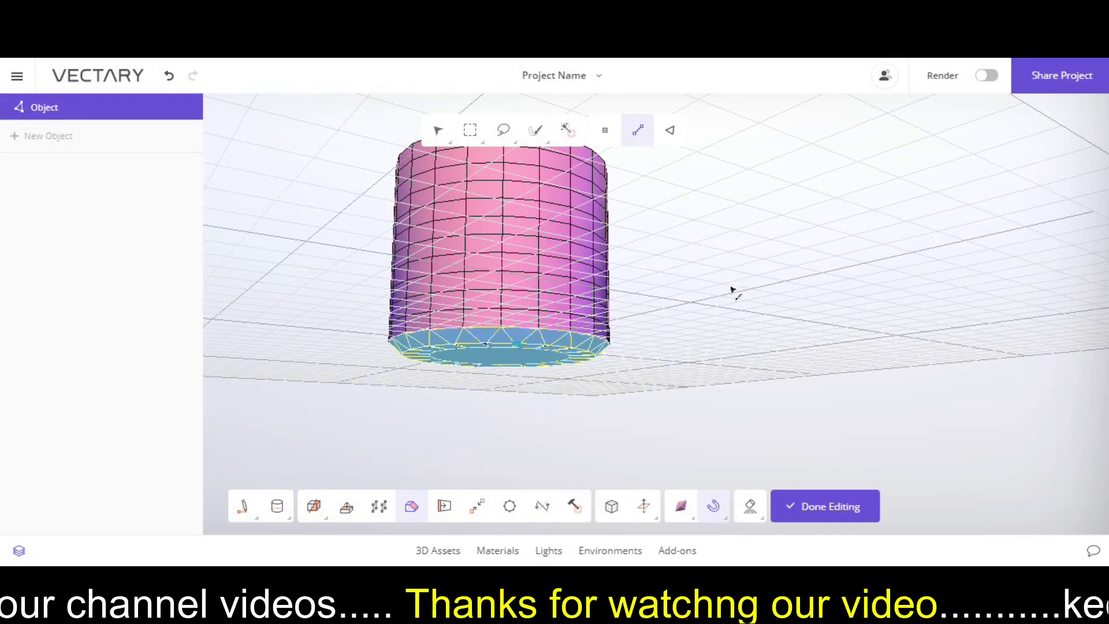
{"action": "key", "text": "Escape"}
{"action": "mouse_move", "coordinate": [668, 305]}
{"action": "left_mouse_down"}
{"action": "mouse_move", "coordinate": [560, 228]}
{"action": "mouse_move", "coordinate": [577, 199]}
{"action": "left_mouse_up"}
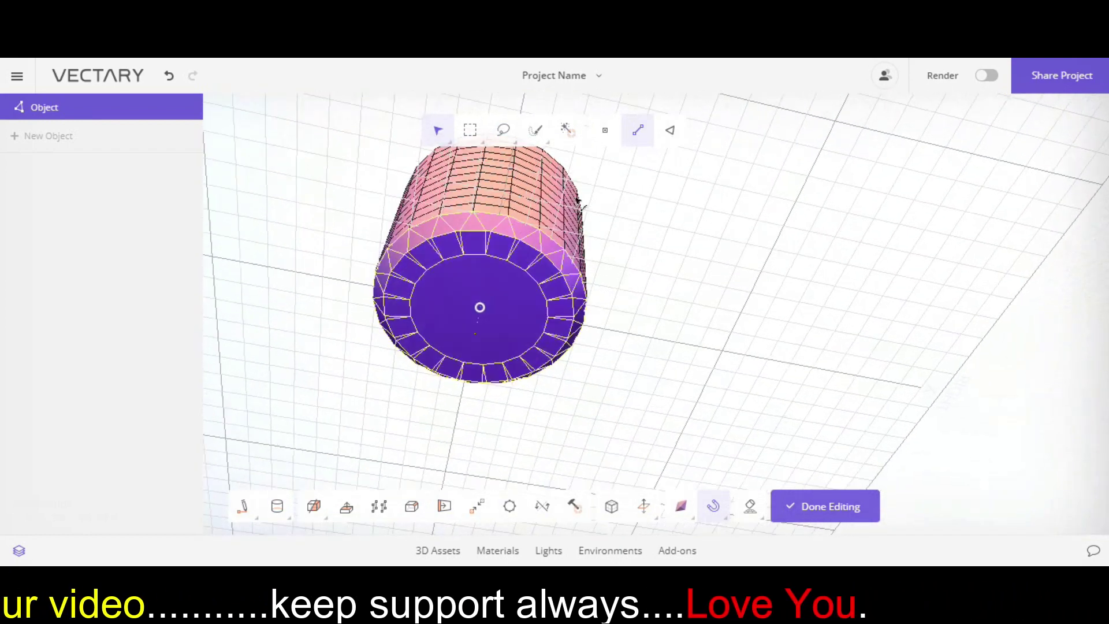
Step: In face mode, grow a base-ring face into a band selection, then clear it
{"action": "left_click", "coordinate": [669, 131]}
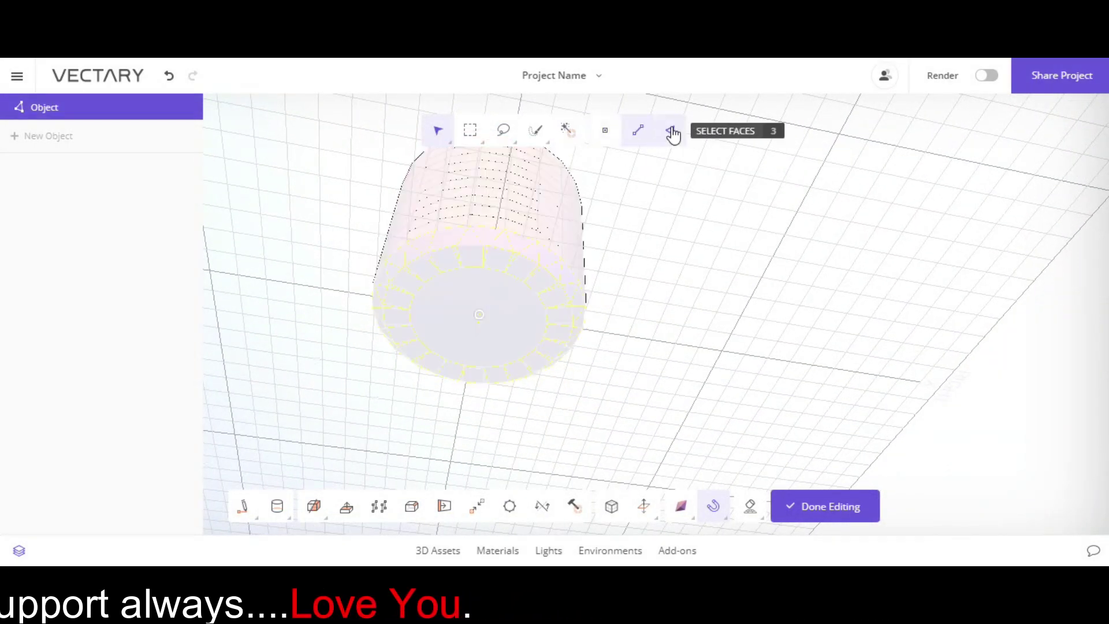
{"action": "left_click", "coordinate": [492, 260]}
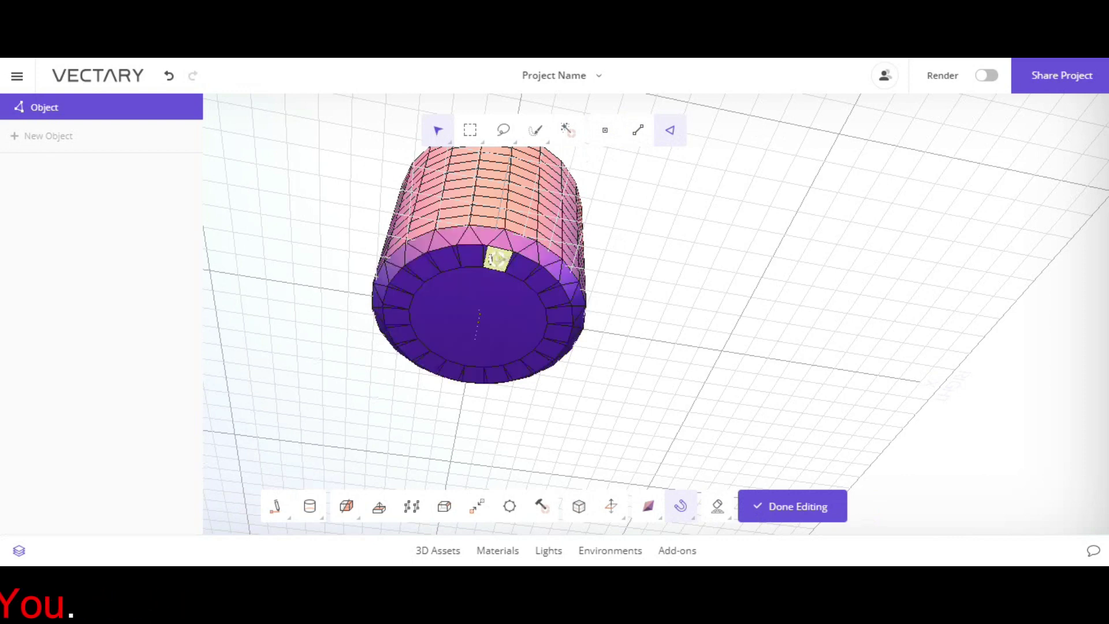
{"action": "left_click", "coordinate": [569, 134]}
{"action": "left_click", "coordinate": [427, 285]}
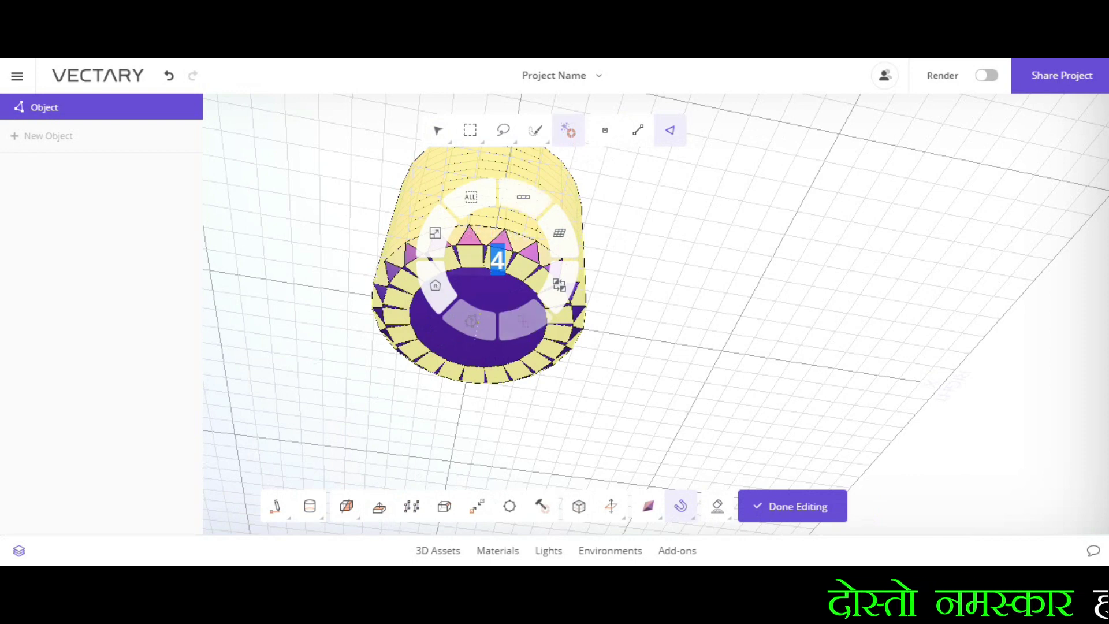
{"action": "key", "text": "Escape"}
{"action": "left_click", "coordinate": [730, 300]}
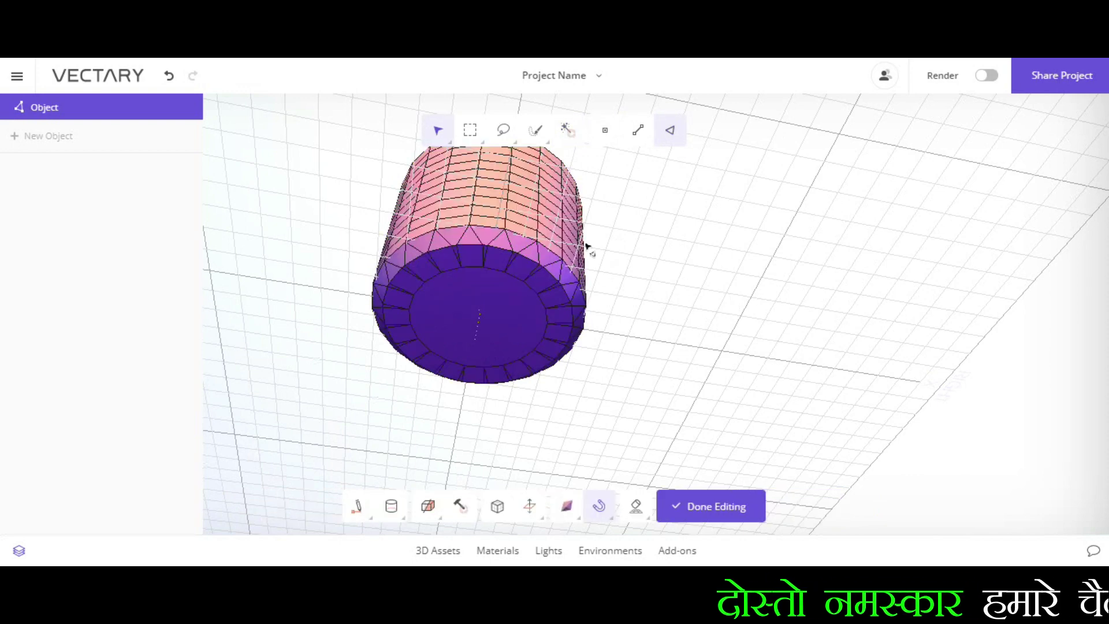
Step: Select the inner bottom cap face and extrude it inward by about 6.05
{"action": "left_click", "coordinate": [495, 291]}
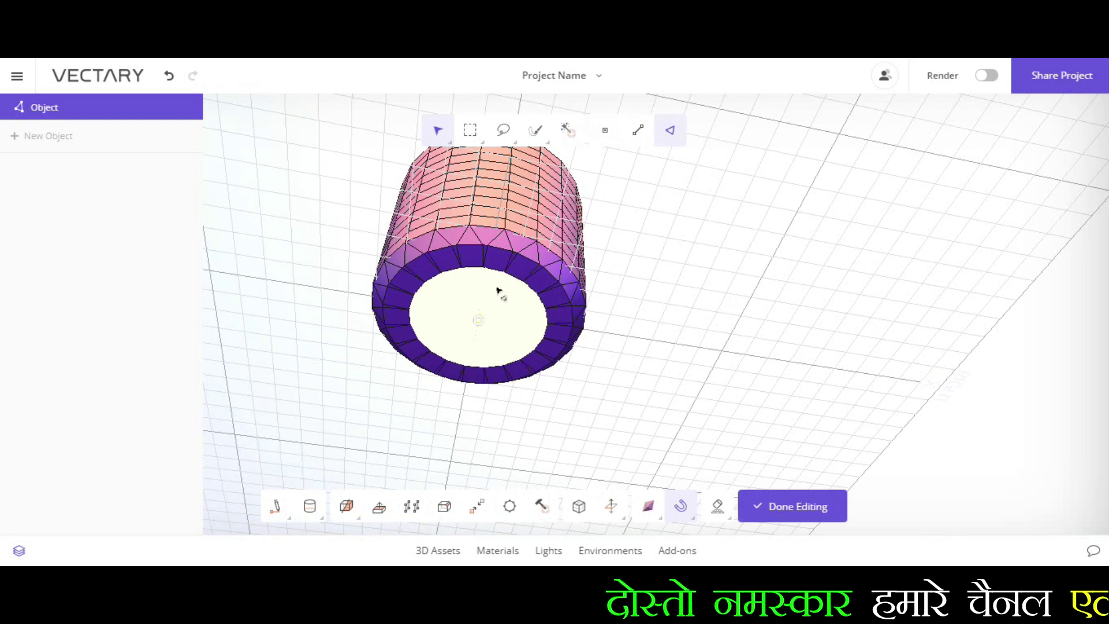
{"action": "left_click", "coordinate": [379, 508]}
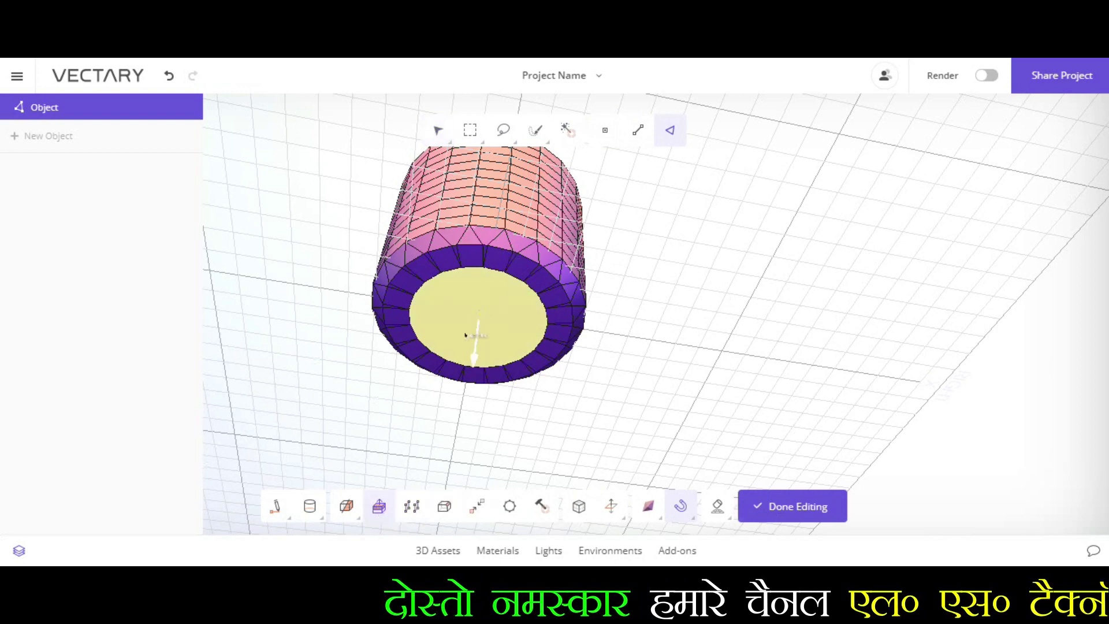
{"action": "mouse_move", "coordinate": [475, 334]}
{"action": "left_mouse_down"}
{"action": "mouse_move", "coordinate": [466, 347]}
{"action": "mouse_move", "coordinate": [512, 304]}
{"action": "left_mouse_up"}
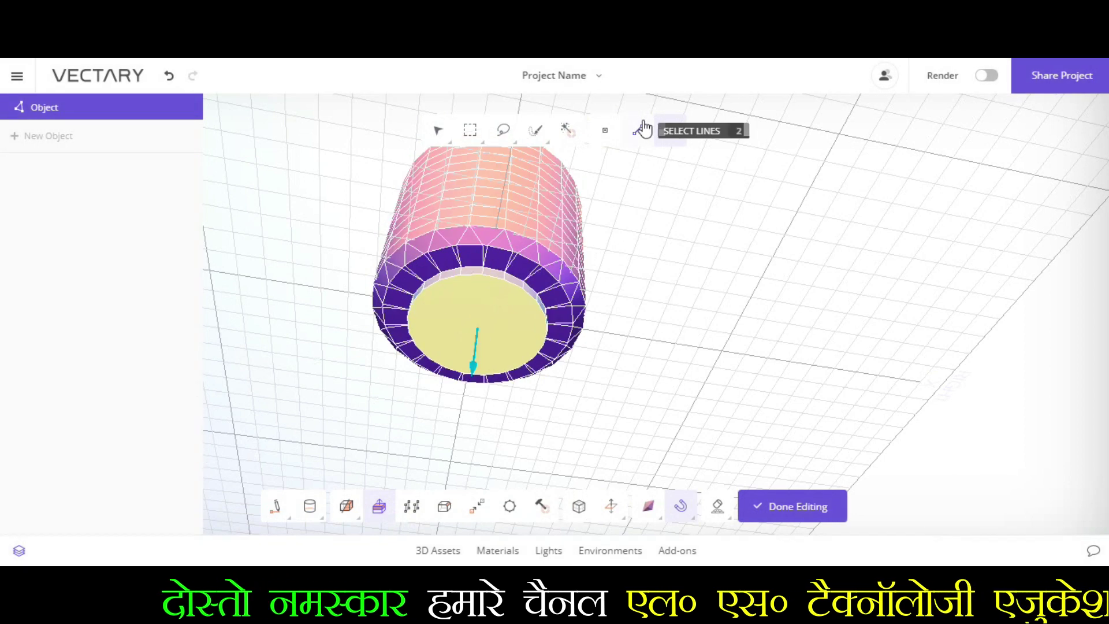
Step: Loop-select two edge loops at the rim with jog 2 and bevel them by 0.03
{"action": "left_click", "coordinate": [639, 144]}
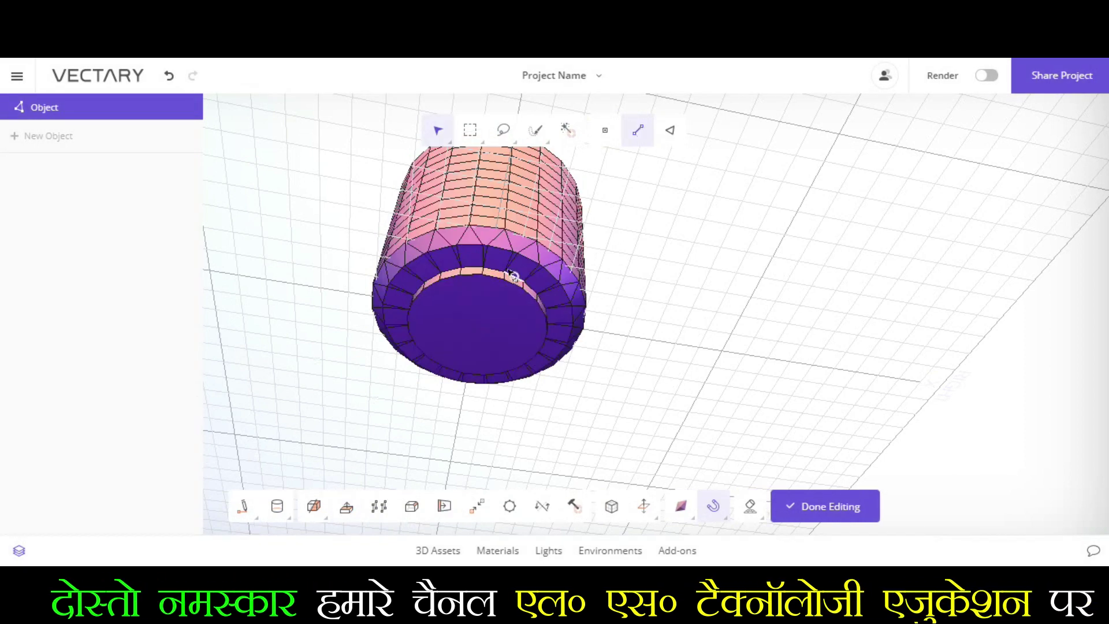
{"action": "left_click", "coordinate": [567, 130]}
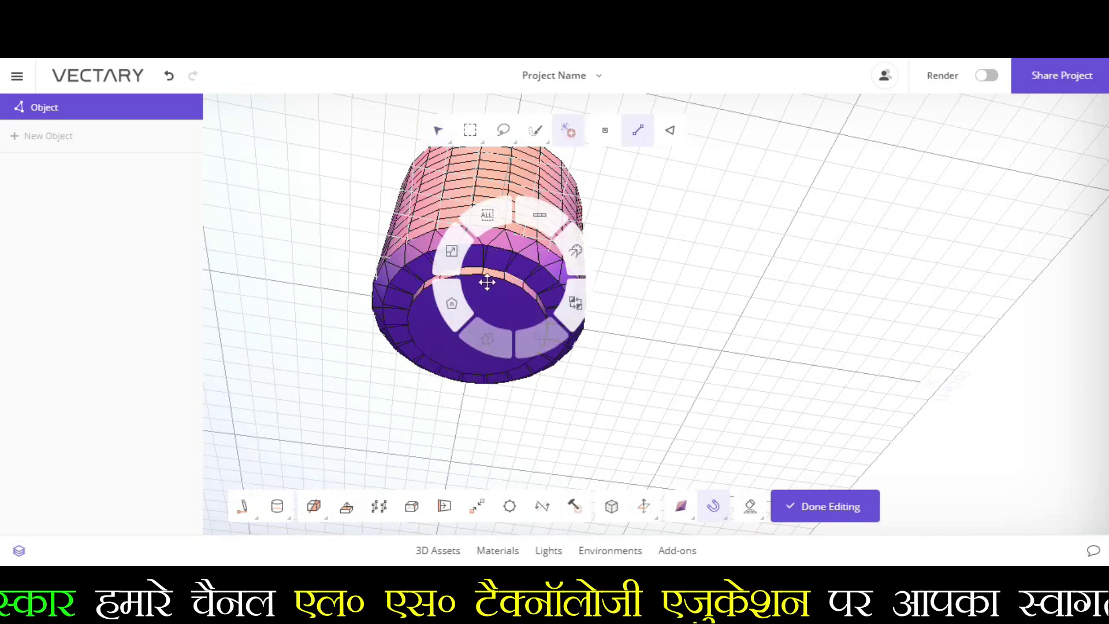
{"action": "left_click", "coordinate": [539, 219]}
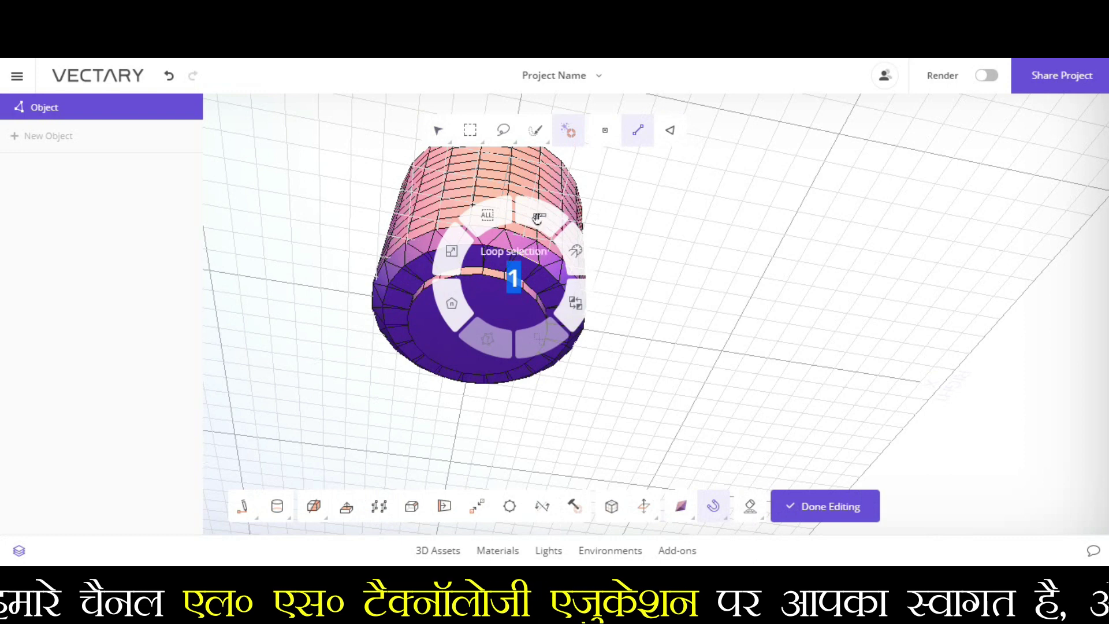
{"action": "left_click", "coordinate": [537, 214]}
{"action": "left_click_drag", "start_coordinate": [555, 217], "coordinate": [578, 241]}
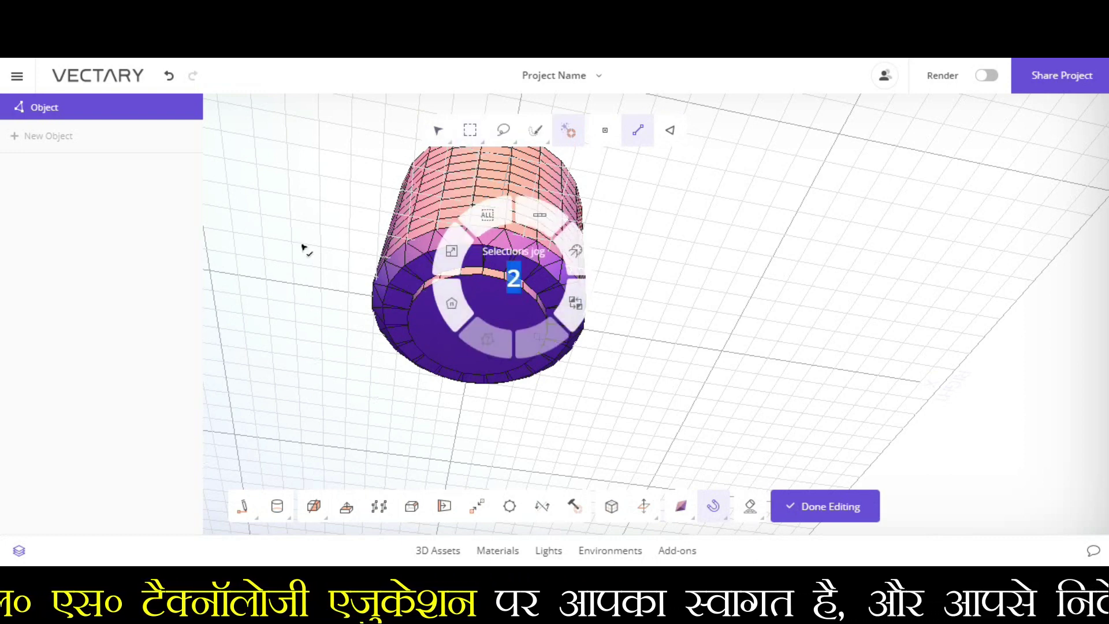
{"action": "left_click", "coordinate": [412, 506]}
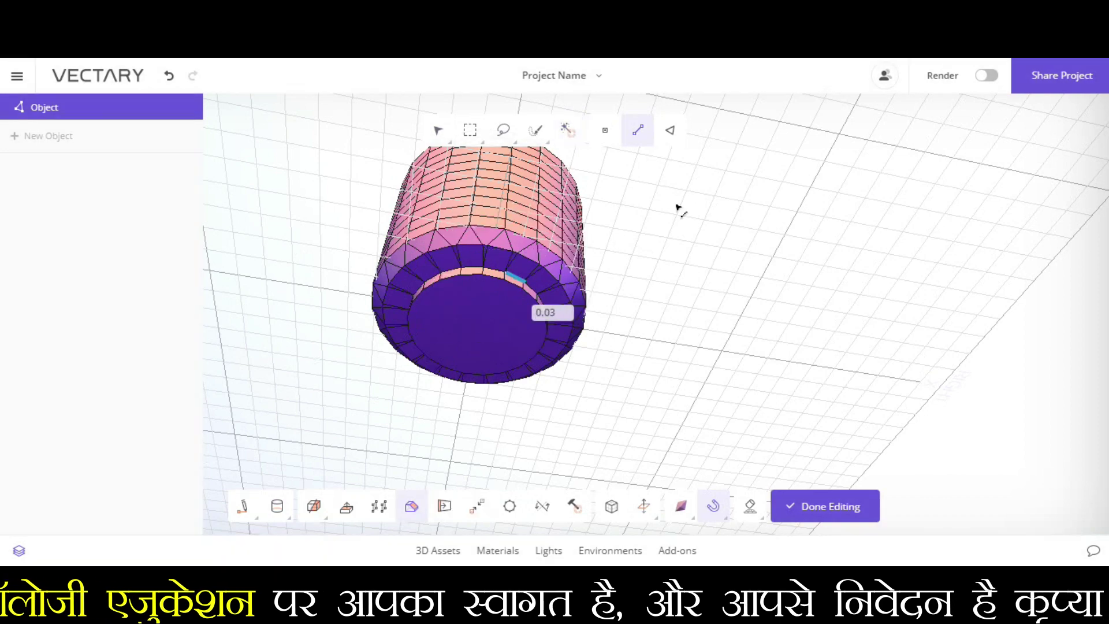
{"action": "key", "text": "Escape"}
{"action": "mouse_move", "coordinate": [514, 276]}
{"action": "middle_mouse_down"}
{"action": "mouse_move", "coordinate": [545, 298]}
{"action": "mouse_move", "coordinate": [859, 232]}
{"action": "middle_mouse_up"}
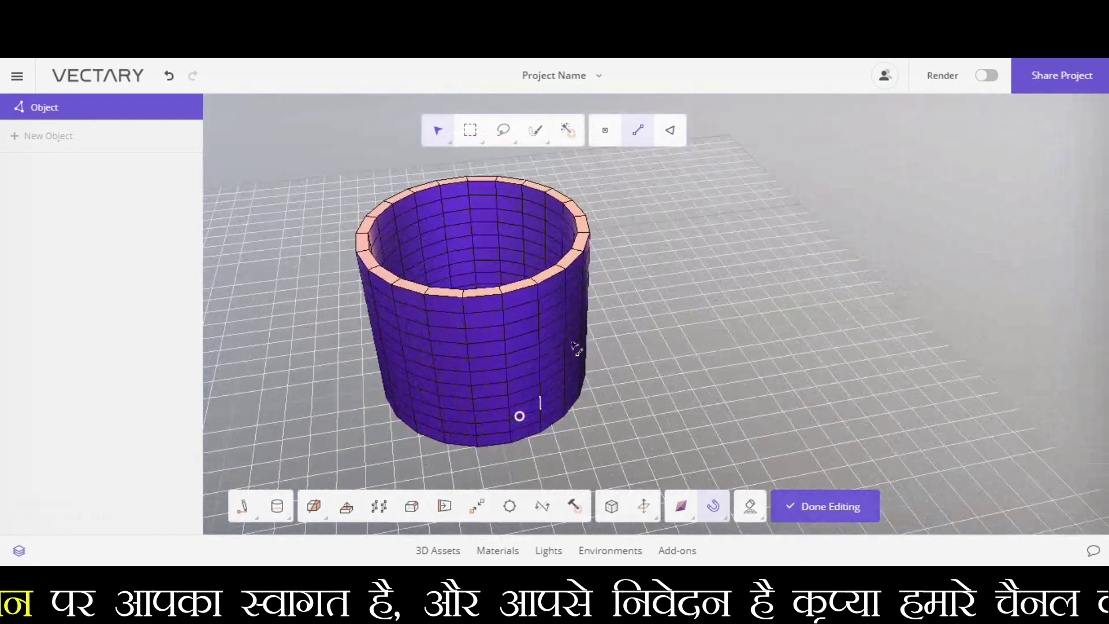
Step: Select two adjacent upper side faces and two lower side faces on the cylinder
{"action": "left_click", "coordinate": [859, 232]}
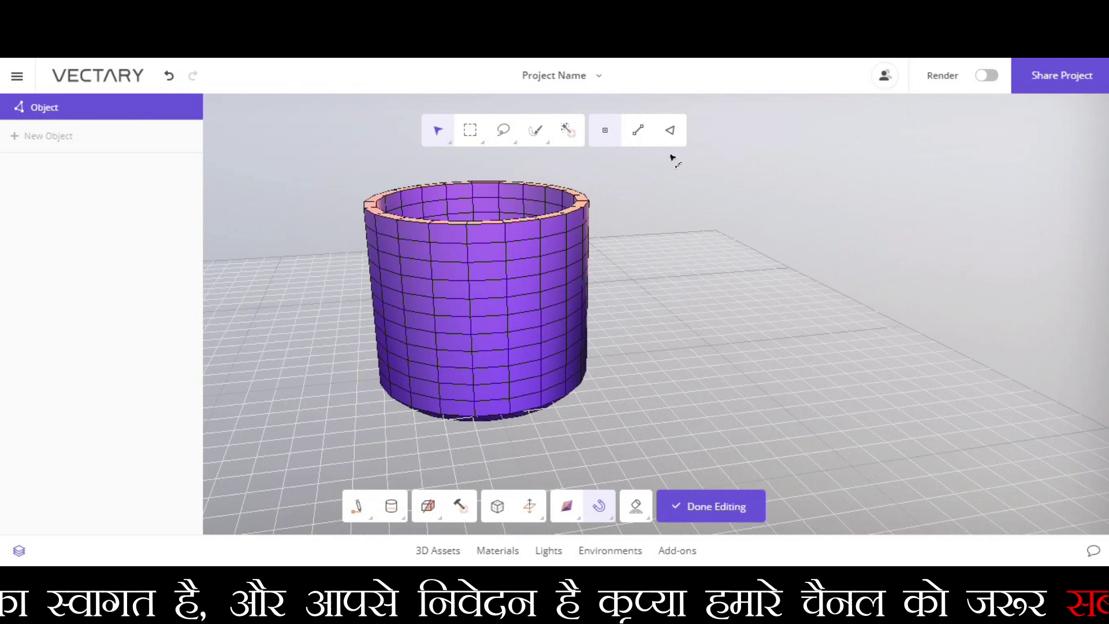
{"action": "left_click", "coordinate": [671, 139]}
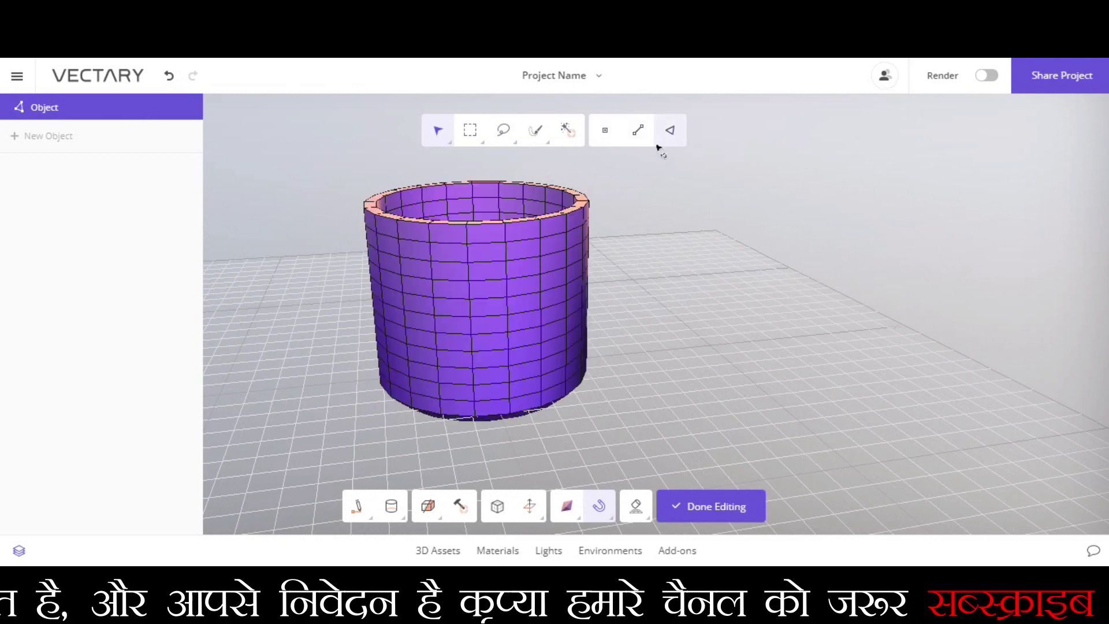
{"action": "left_click", "coordinate": [664, 142]}
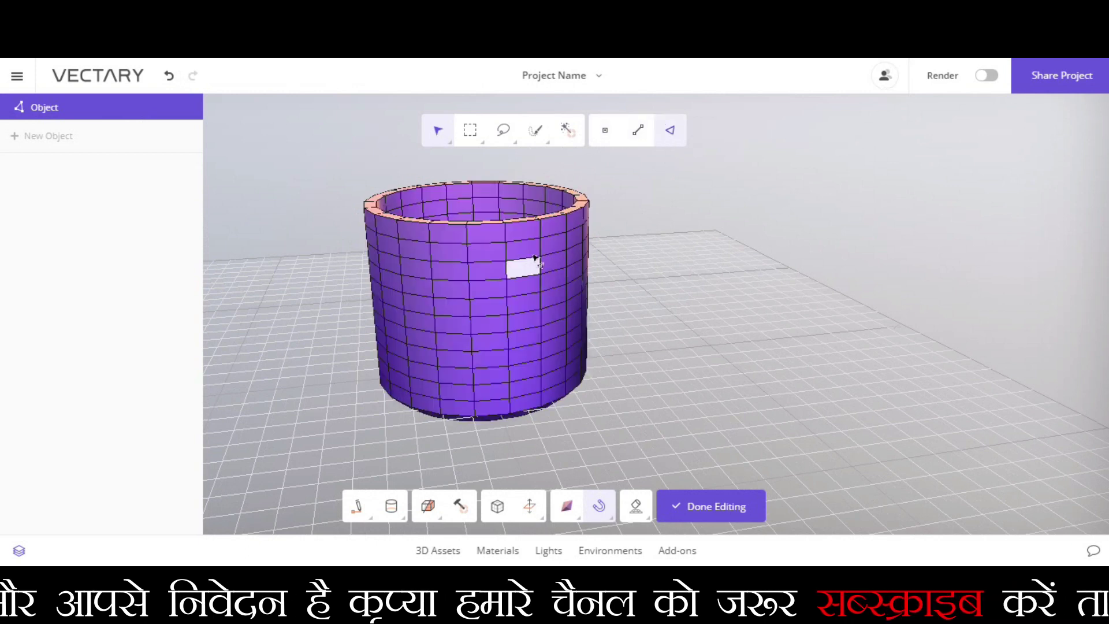
{"action": "scroll", "coordinate": [584, 276], "scroll_direction": "up", "scroll_amount": 2}
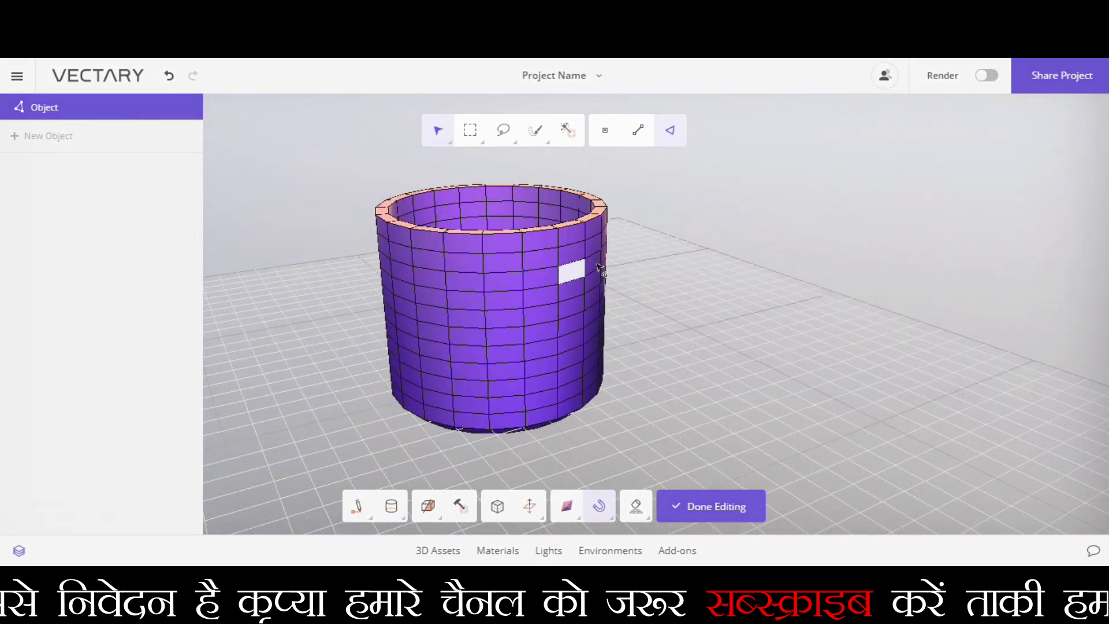
{"action": "right_click_drag", "start_coordinate": [599, 267], "coordinate": [580, 260]}
{"action": "left_click", "coordinate": [565, 244]}
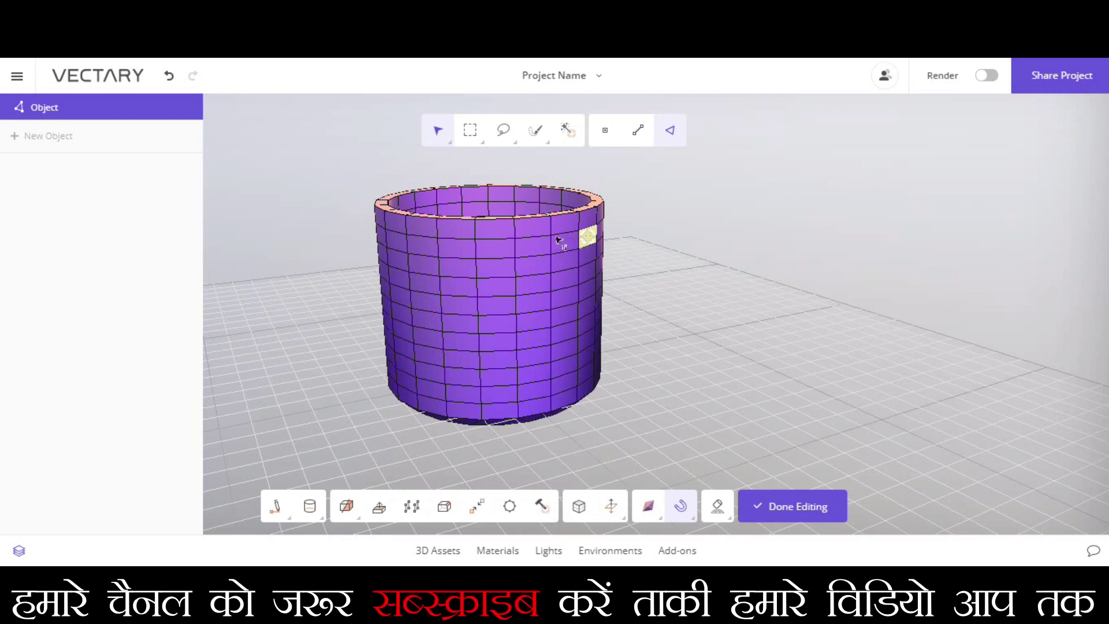
{"action": "left_click", "coordinate": [564, 242], "text": "shift"}
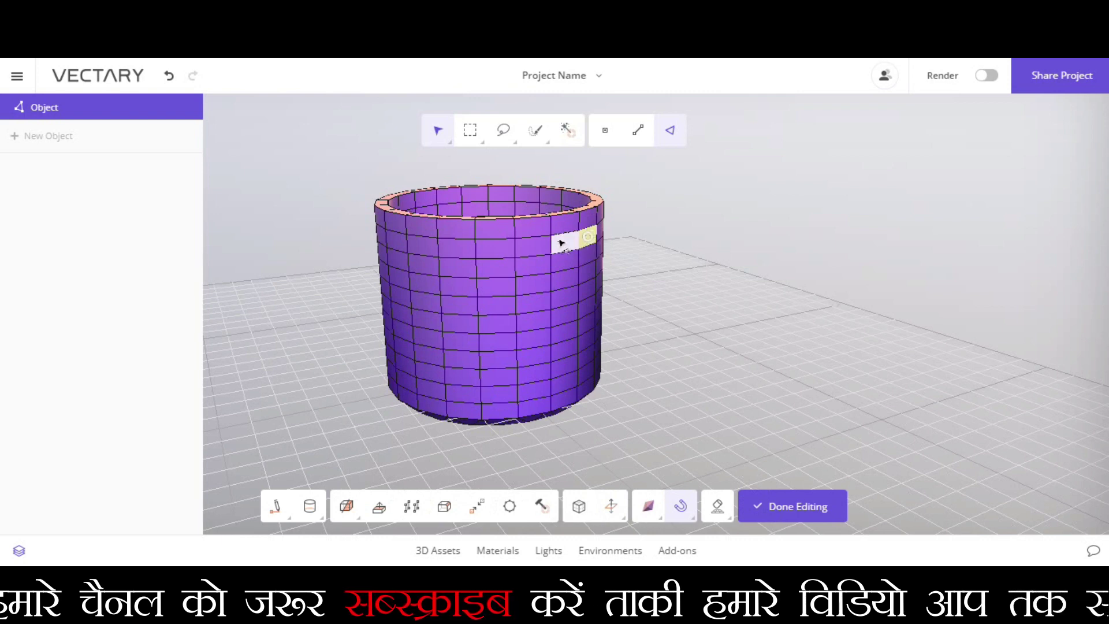
{"action": "left_click", "coordinate": [558, 369], "text": "shift"}
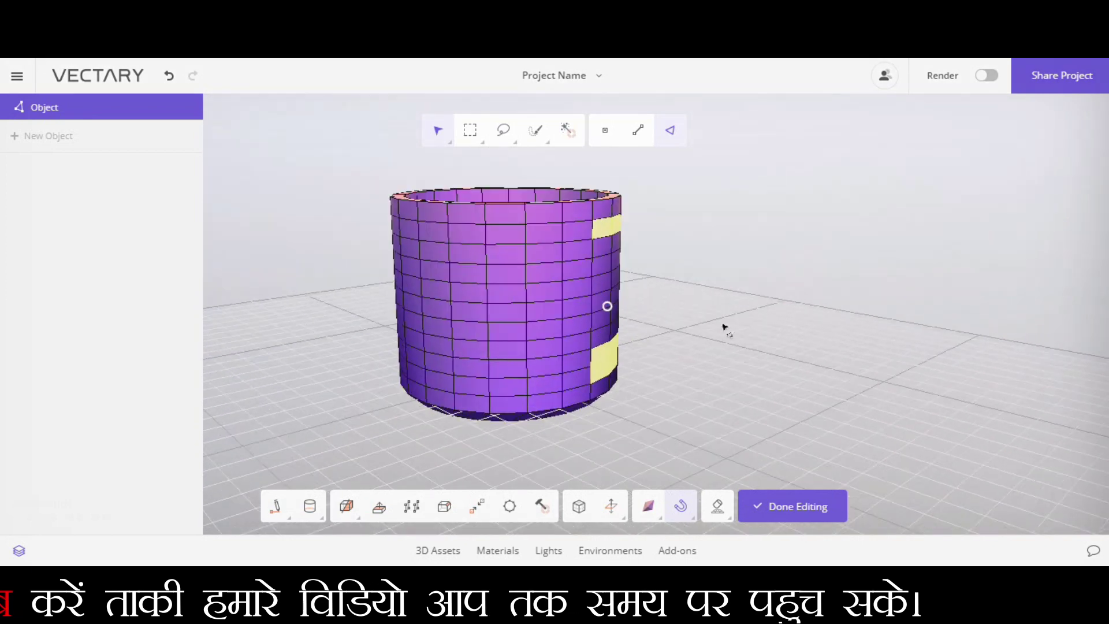
{"action": "left_click_drag", "start_coordinate": [674, 328], "coordinate": [646, 337]}
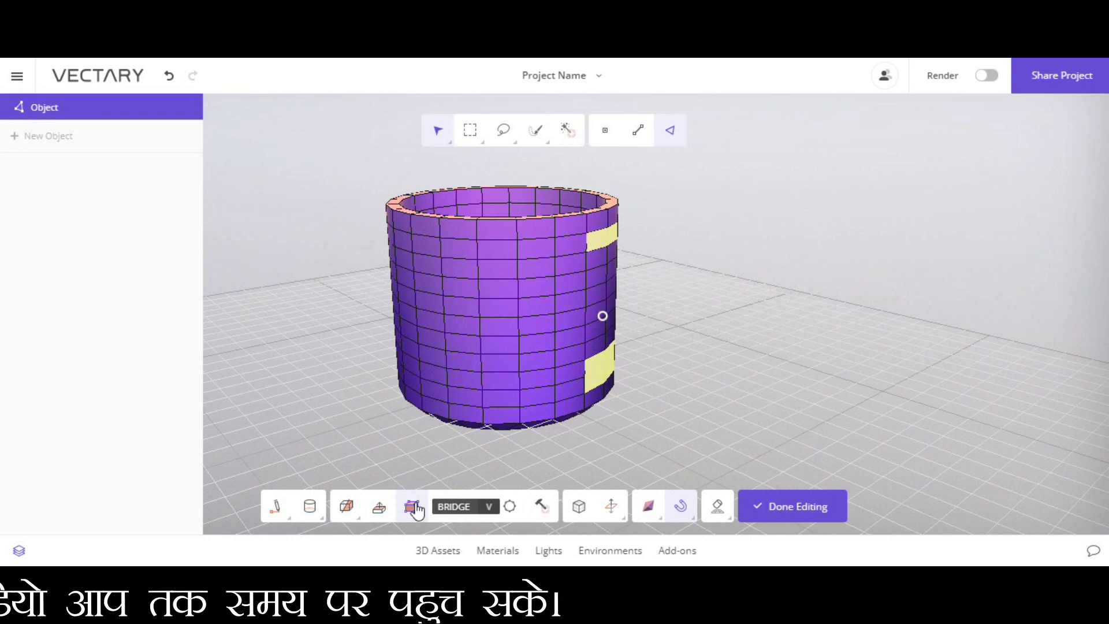
Step: Bridge the face pairs into a handle and raise its segments from 4 to 9
{"action": "left_click", "coordinate": [416, 506]}
{"action": "mouse_move", "coordinate": [741, 351]}
{"action": "left_mouse_down"}
{"action": "mouse_move", "coordinate": [797, 337]}
{"action": "mouse_move", "coordinate": [828, 389]}
{"action": "mouse_move", "coordinate": [638, 366]}
{"action": "mouse_move", "coordinate": [553, 342]}
{"action": "mouse_move", "coordinate": [626, 321]}
{"action": "mouse_move", "coordinate": [809, 351]}
{"action": "left_mouse_up"}
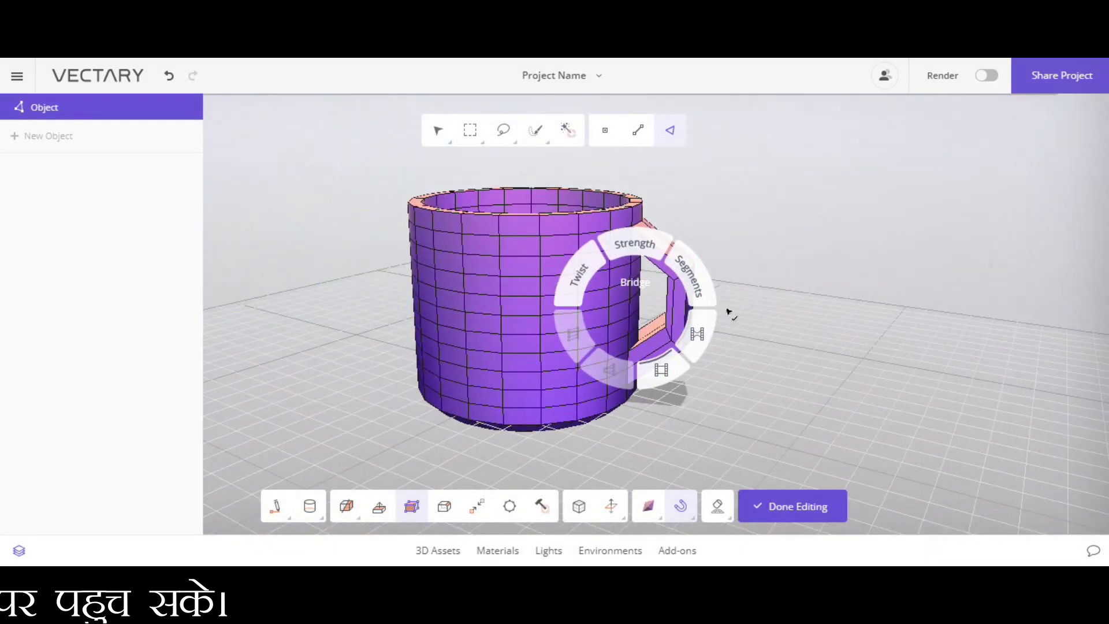
{"action": "left_click", "coordinate": [676, 264]}
{"action": "mouse_move", "coordinate": [699, 317]}
{"action": "left_mouse_down"}
{"action": "mouse_move", "coordinate": [686, 351]}
{"action": "mouse_move", "coordinate": [631, 376]}
{"action": "left_mouse_up"}
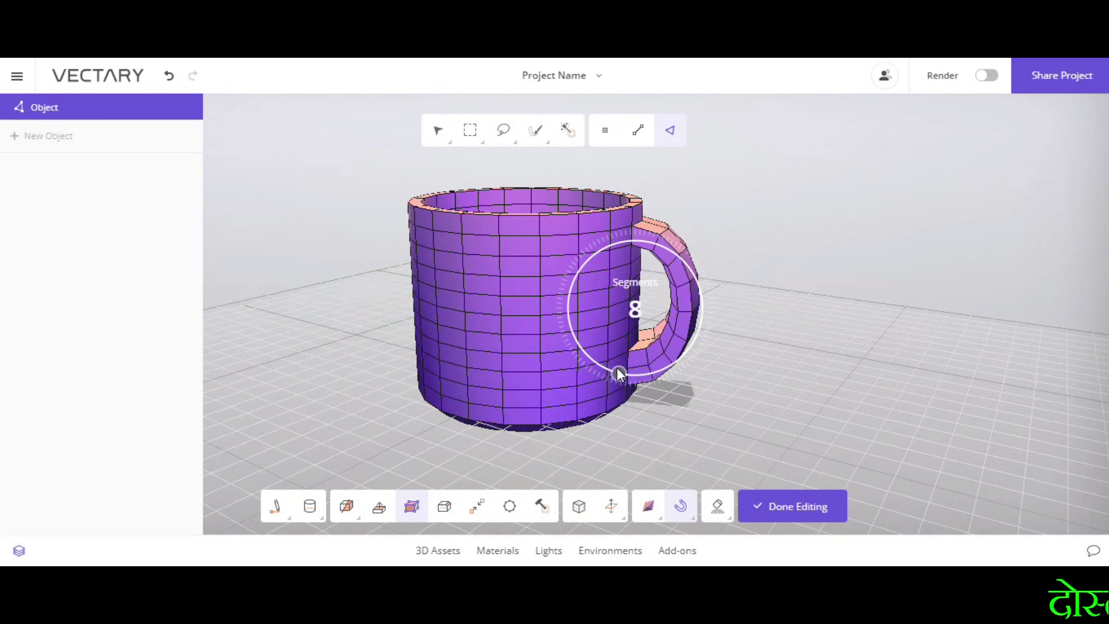
{"action": "left_click_drag", "start_coordinate": [618, 374], "coordinate": [584, 345]}
{"action": "left_click", "coordinate": [812, 261]}
Step: Inspect the handle from the side, top and base, then deselect it
{"action": "mouse_move", "coordinate": [737, 307]}
{"action": "right_mouse_down"}
{"action": "mouse_move", "coordinate": [639, 436]}
{"action": "mouse_move", "coordinate": [413, 274]}
{"action": "mouse_move", "coordinate": [700, 299]}
{"action": "mouse_move", "coordinate": [608, 300]}
{"action": "mouse_move", "coordinate": [619, 298]}
{"action": "right_mouse_up"}
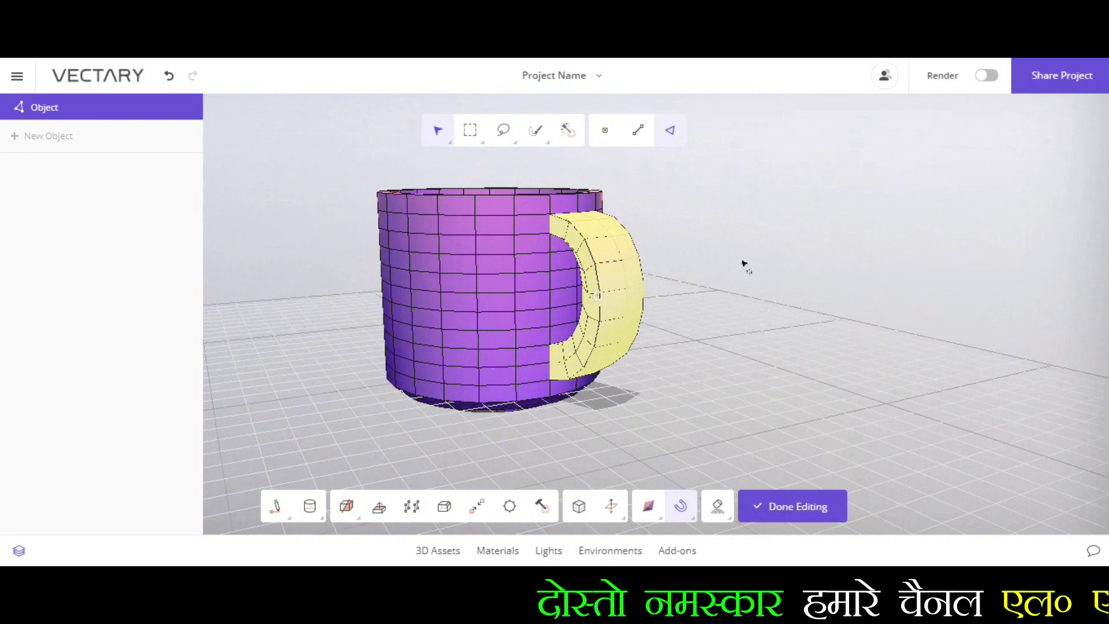
{"action": "mouse_move", "coordinate": [743, 264]}
{"action": "right_mouse_down"}
{"action": "mouse_move", "coordinate": [664, 284]}
{"action": "mouse_move", "coordinate": [353, 289]}
{"action": "mouse_move", "coordinate": [799, 307]}
{"action": "mouse_move", "coordinate": [760, 287]}
{"action": "mouse_move", "coordinate": [805, 275]}
{"action": "mouse_move", "coordinate": [832, 292]}
{"action": "mouse_move", "coordinate": [737, 276]}
{"action": "right_mouse_up"}
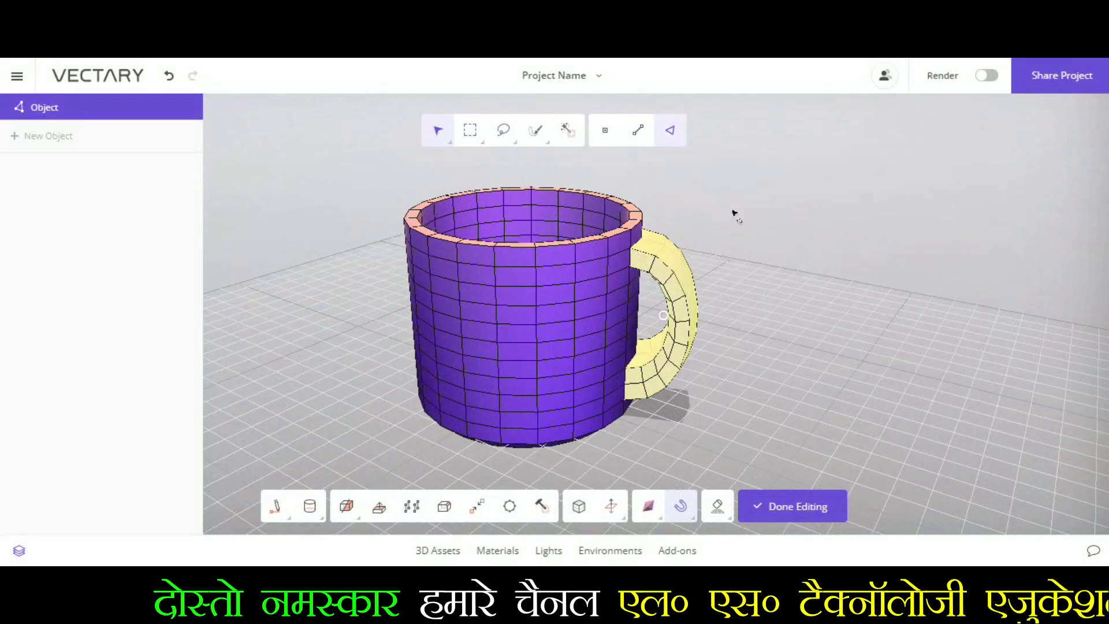
{"action": "mouse_move", "coordinate": [643, 287]}
{"action": "right_mouse_down"}
{"action": "mouse_move", "coordinate": [659, 221]}
{"action": "mouse_move", "coordinate": [653, 285]}
{"action": "right_mouse_up"}
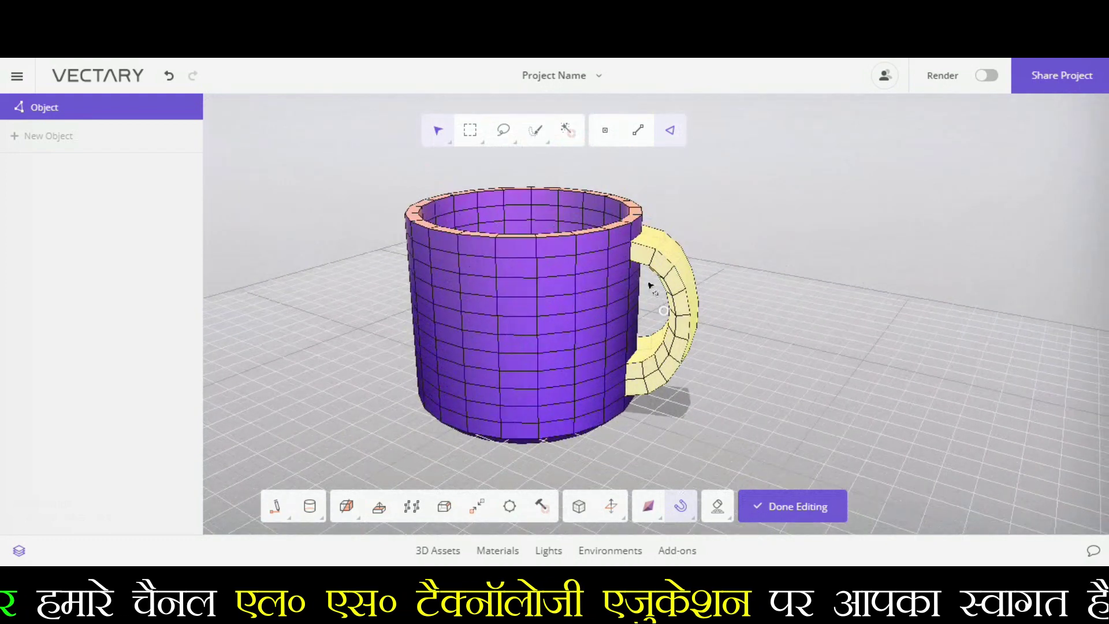
{"action": "left_click", "coordinate": [769, 225]}
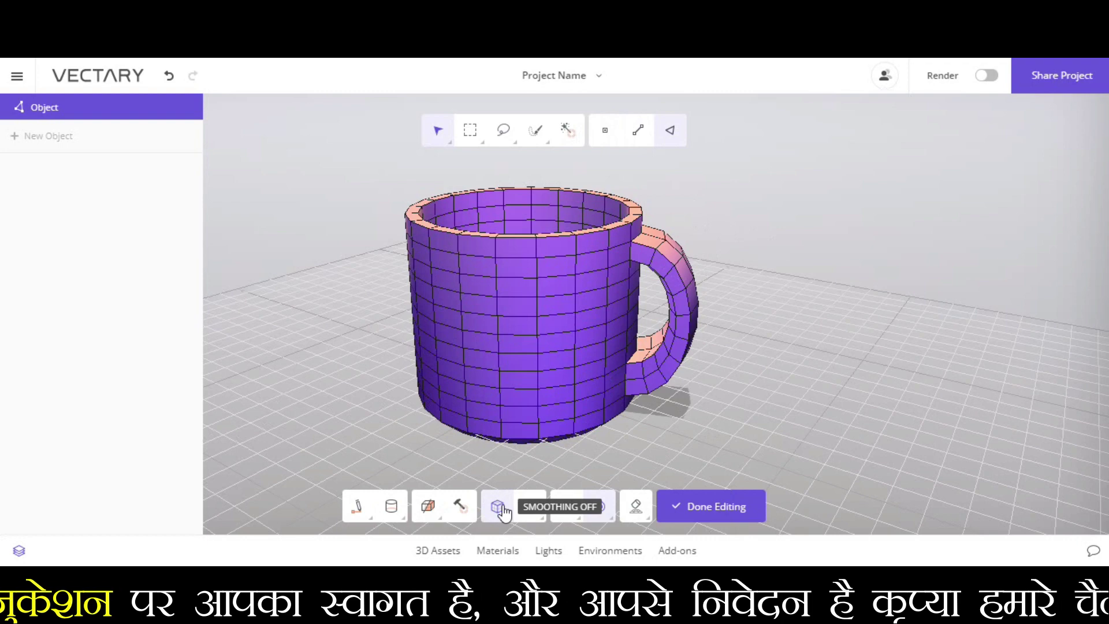
Step: Turn on smoothing so the mug body and handle become rounded
{"action": "left_click", "coordinate": [503, 507]}
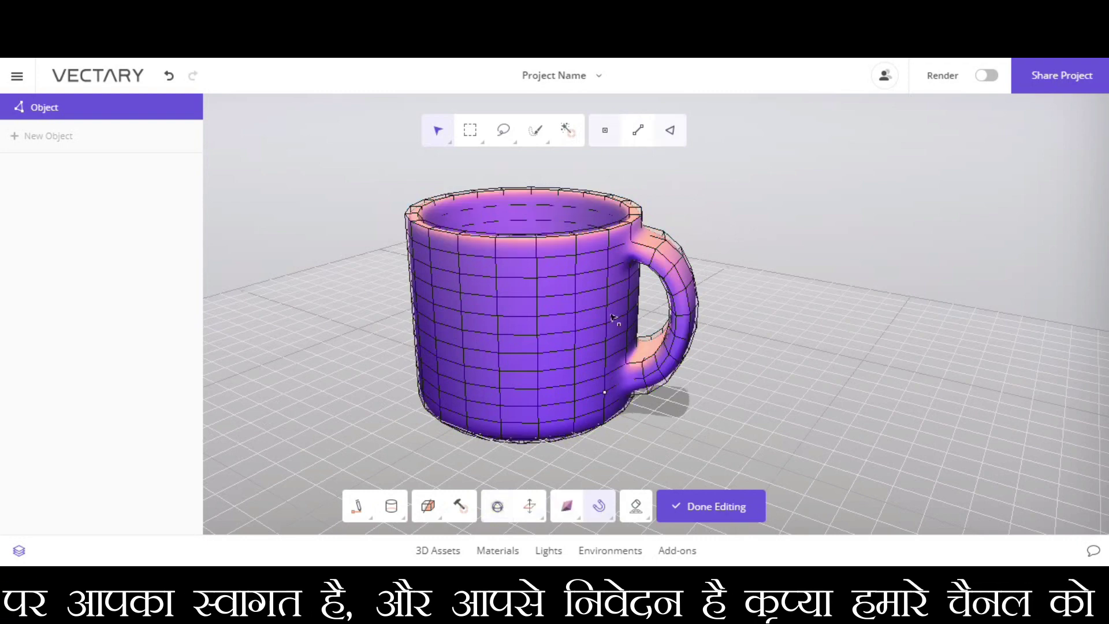
{"action": "mouse_move", "coordinate": [559, 264]}
{"action": "left_mouse_down"}
{"action": "mouse_move", "coordinate": [582, 199]}
{"action": "mouse_move", "coordinate": [549, 282]}
{"action": "mouse_move", "coordinate": [554, 265]}
{"action": "left_mouse_up"}
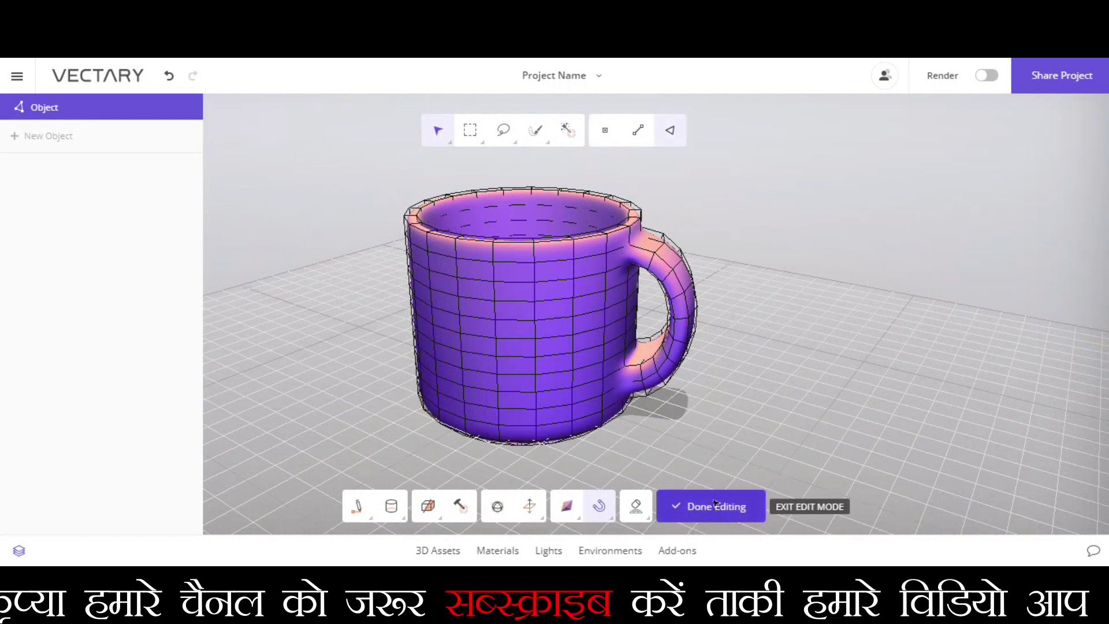
Step: Exit edit mode, then orbit and zoom around the finished white mug
{"action": "left_click", "coordinate": [715, 506]}
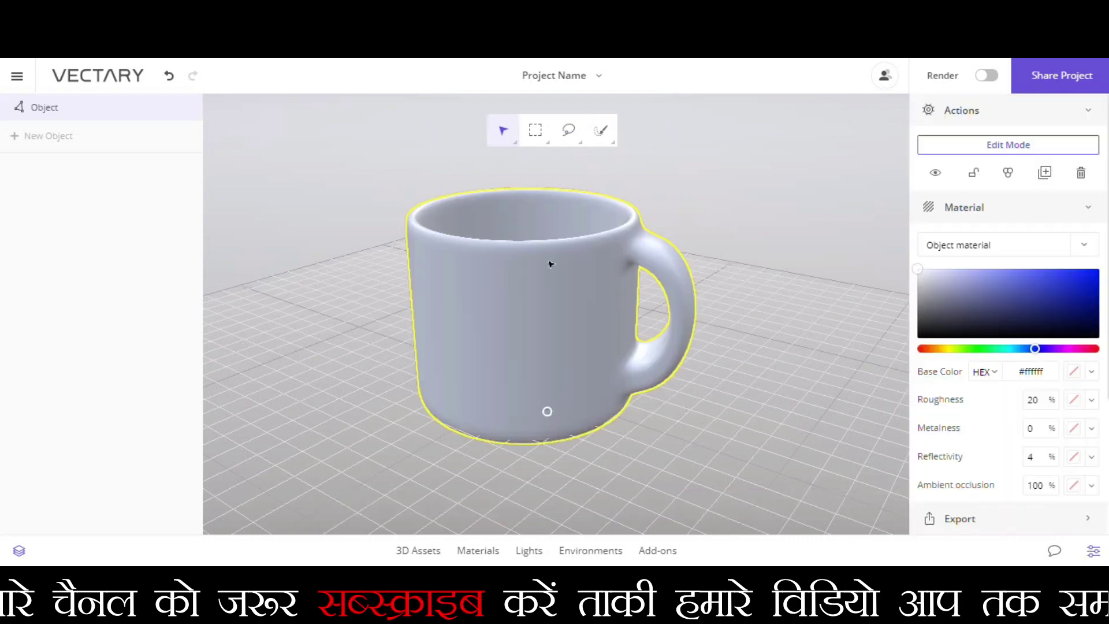
{"action": "mouse_move", "coordinate": [507, 290]}
{"action": "left_mouse_down"}
{"action": "mouse_move", "coordinate": [441, 297]}
{"action": "mouse_move", "coordinate": [414, 213]}
{"action": "mouse_move", "coordinate": [428, 200]}
{"action": "mouse_move", "coordinate": [322, 210]}
{"action": "mouse_move", "coordinate": [235, 237]}
{"action": "mouse_move", "coordinate": [408, 258]}
{"action": "mouse_move", "coordinate": [565, 302]}
{"action": "mouse_move", "coordinate": [646, 277]}
{"action": "mouse_move", "coordinate": [626, 242]}
{"action": "left_mouse_up"}
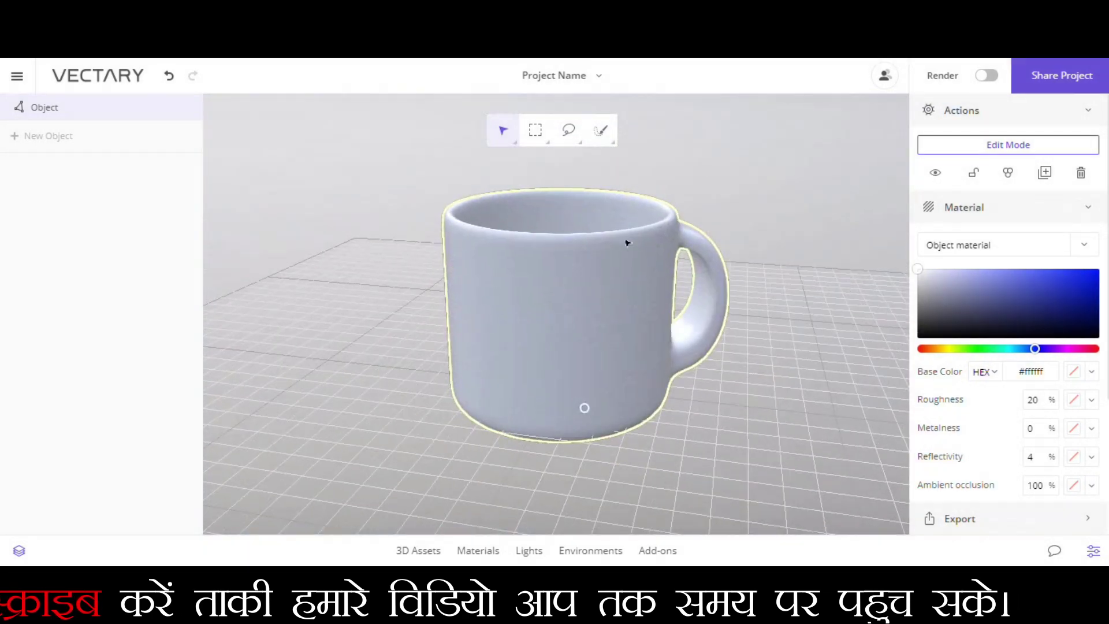
{"action": "left_click_drag", "start_coordinate": [543, 263], "coordinate": [543, 277]}
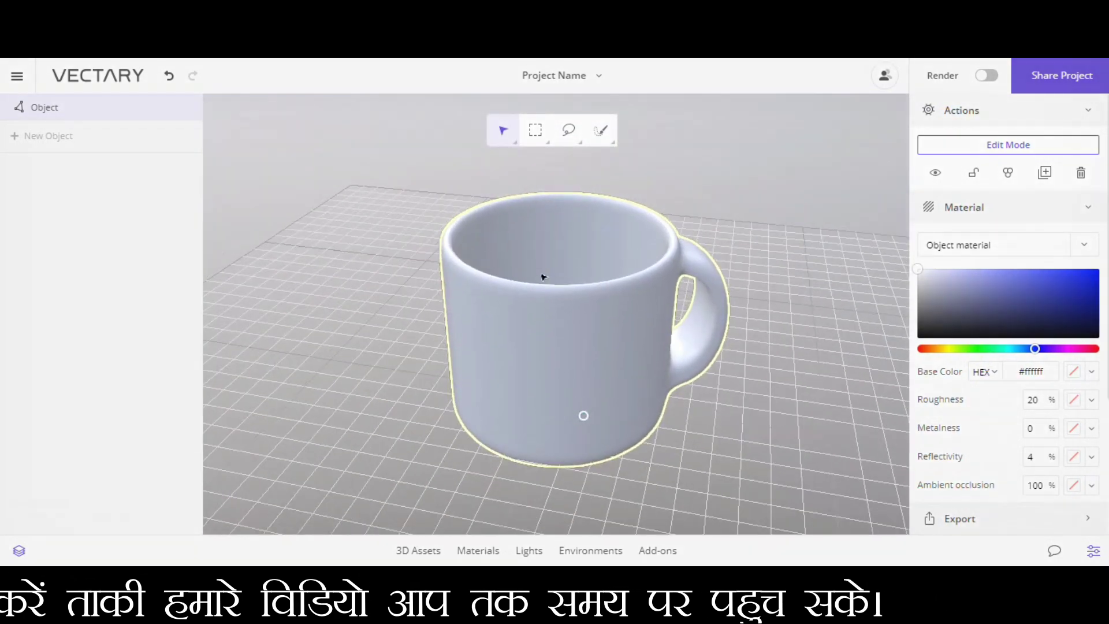
{"action": "mouse_move", "coordinate": [591, 306]}
{"action": "left_mouse_down"}
{"action": "mouse_move", "coordinate": [586, 317]}
{"action": "mouse_move", "coordinate": [604, 329]}
{"action": "mouse_move", "coordinate": [633, 334]}
{"action": "mouse_move", "coordinate": [636, 317]}
{"action": "left_mouse_up"}
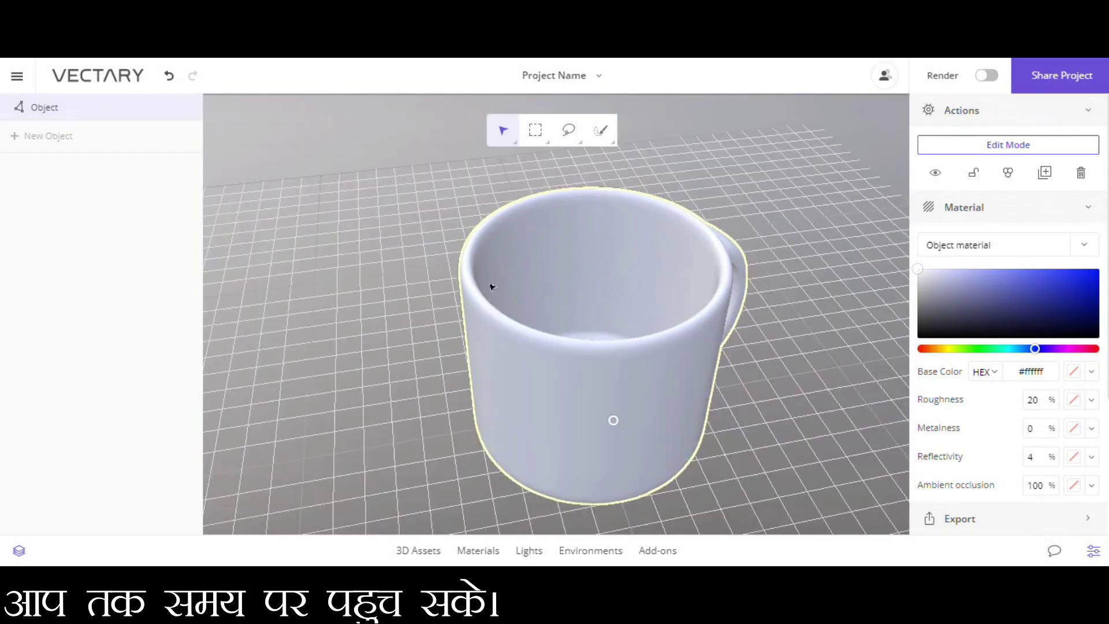
{"action": "mouse_move", "coordinate": [490, 287]}
{"action": "left_mouse_down"}
{"action": "mouse_move", "coordinate": [543, 348]}
{"action": "mouse_move", "coordinate": [564, 349]}
{"action": "left_mouse_up"}
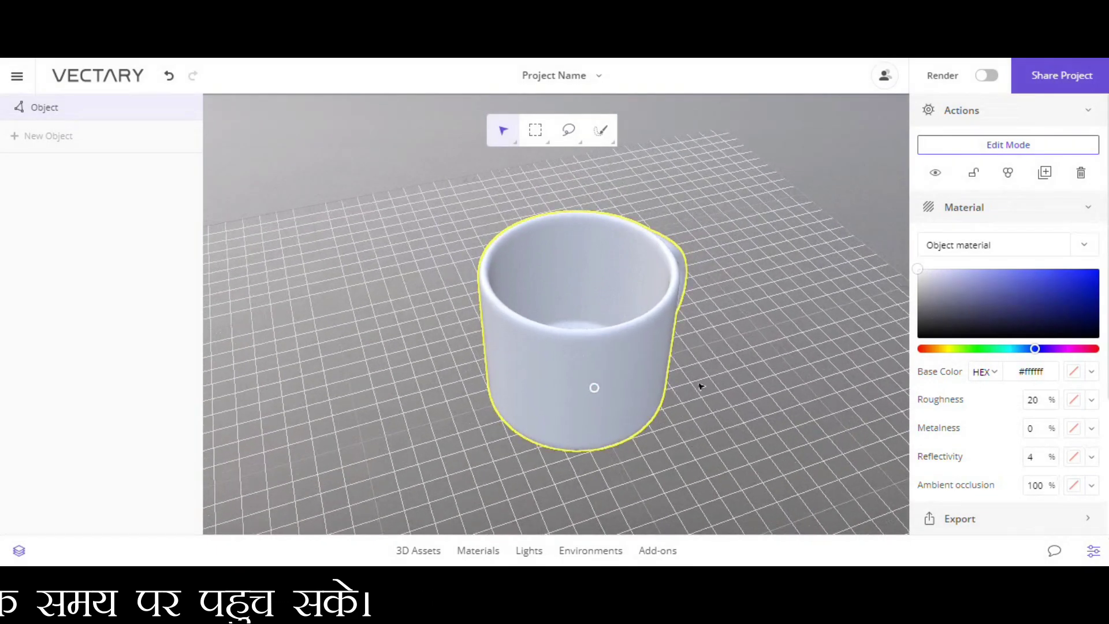
{"action": "scroll", "coordinate": [695, 382], "scroll_direction": "up", "scroll_amount": 3}
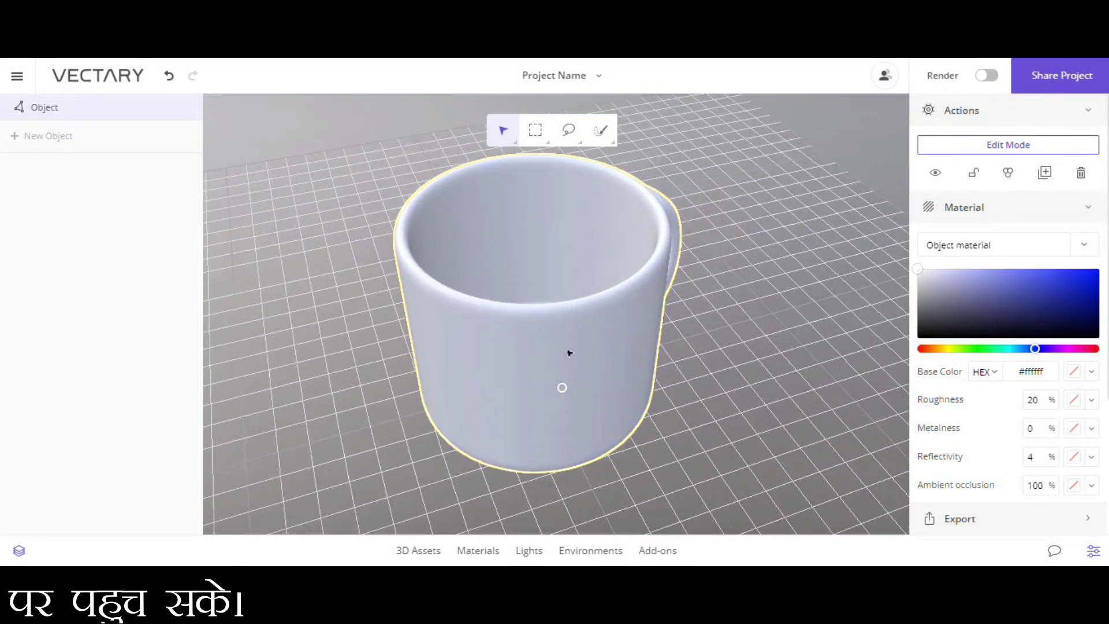